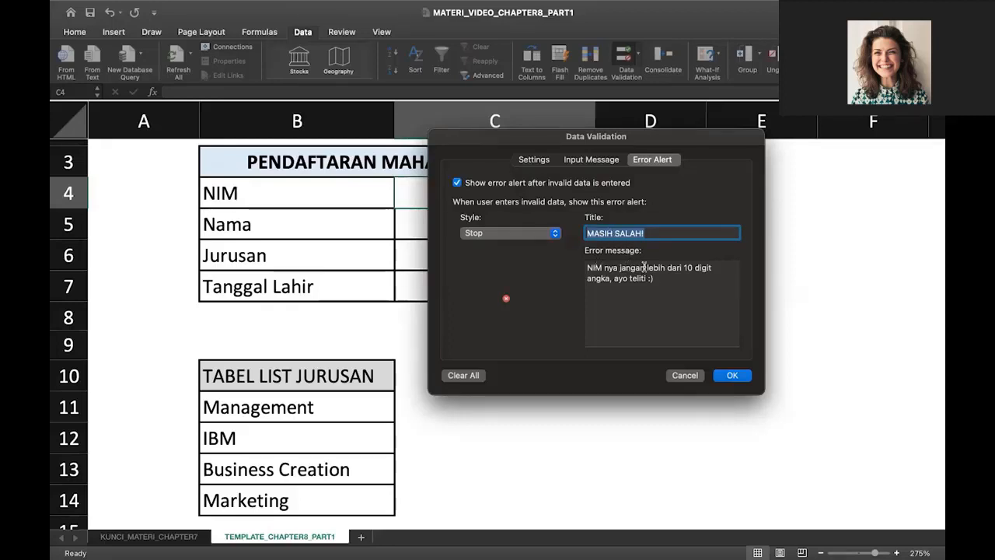
pyautogui.click(732, 375)
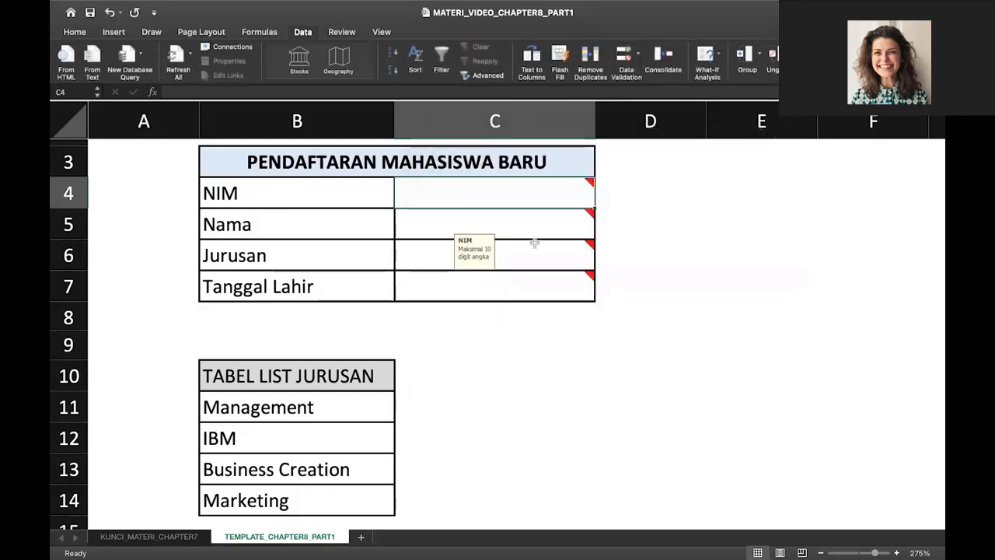
pyautogui.write('1')
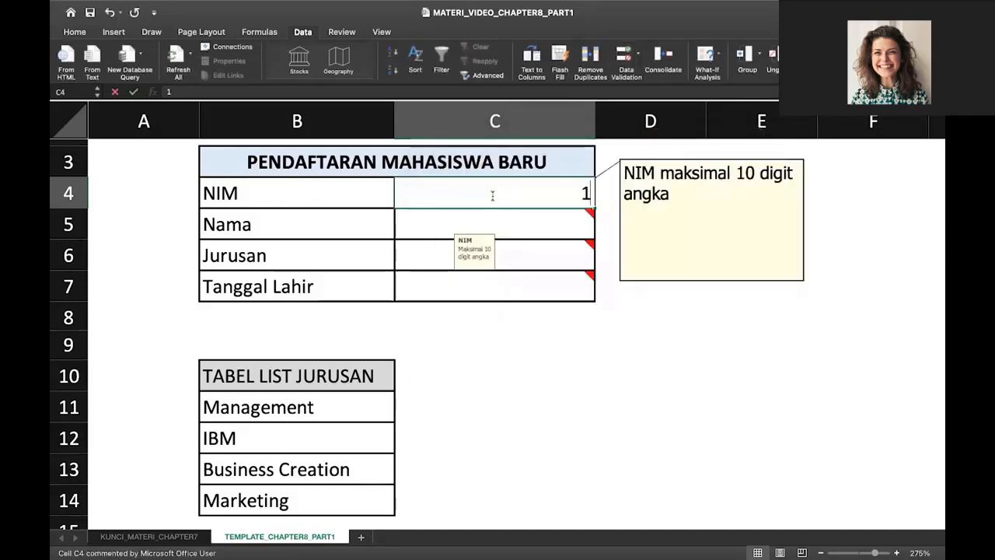
pyautogui.write('23456')
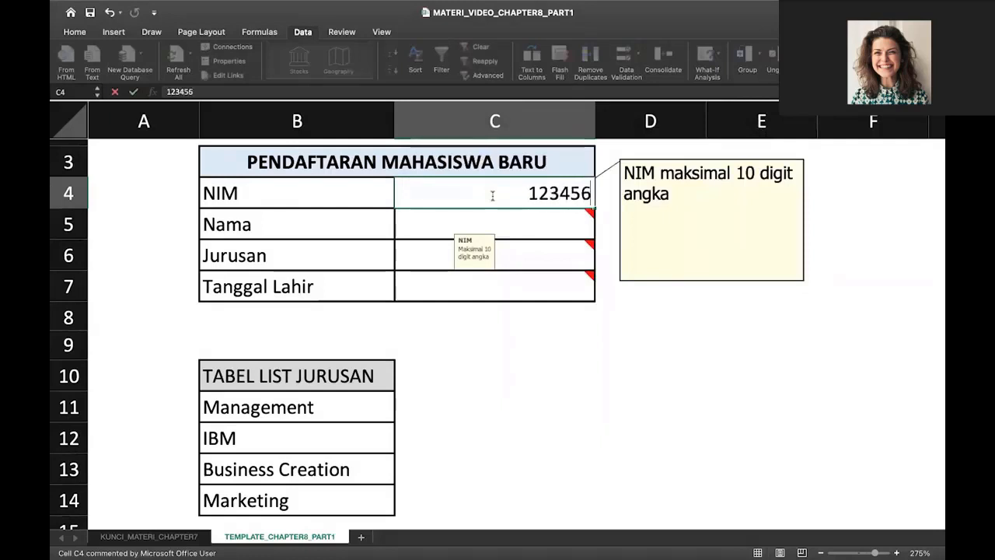
pyautogui.write('7891')
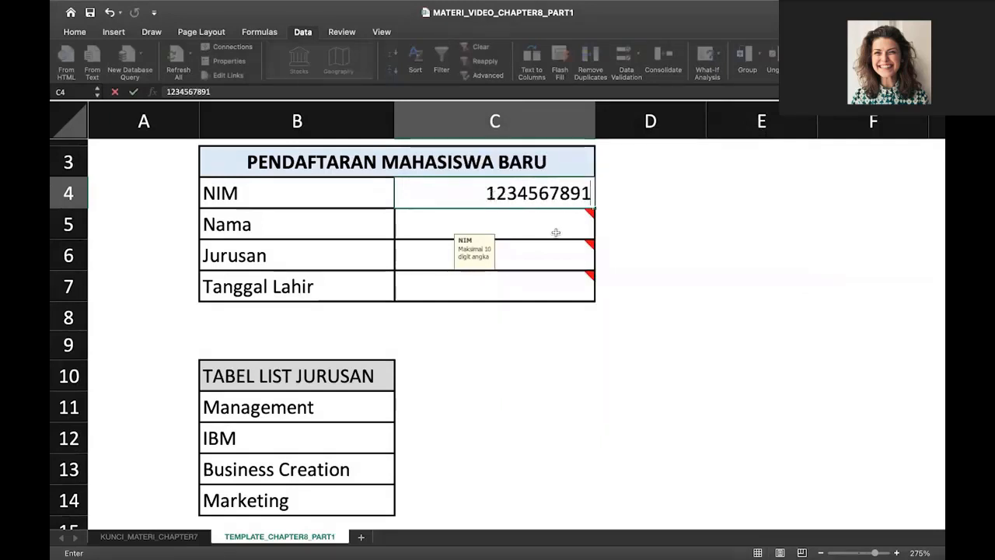
pyautogui.moveTo(554, 231)
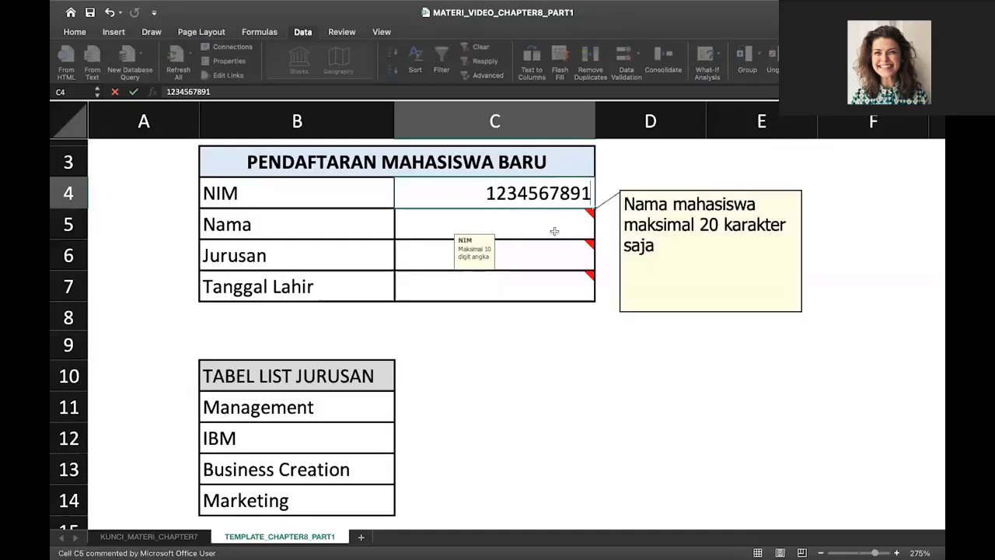
pyautogui.click(554, 232)
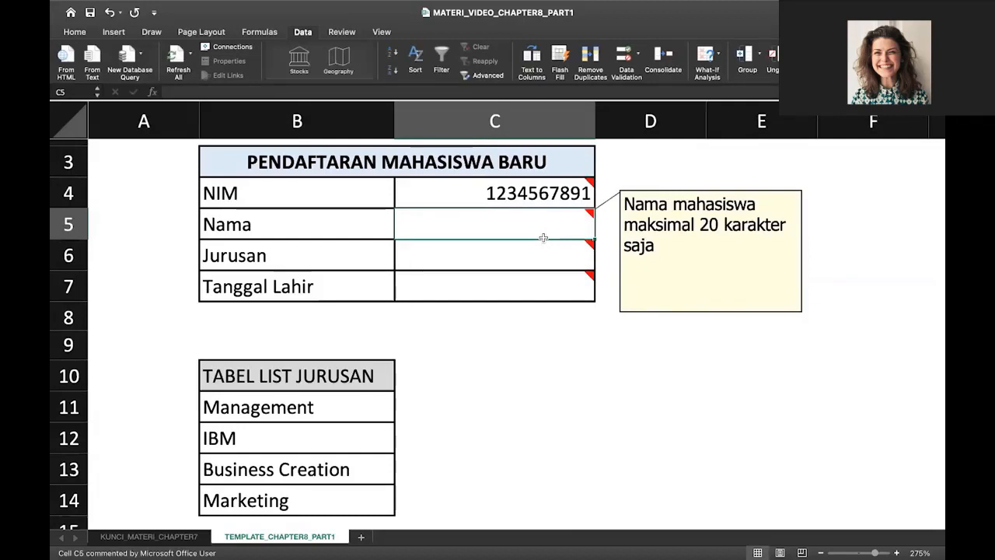
# Set C5's validation to Text length, less than or equal to, maximum 20
pyautogui.click(628, 55)
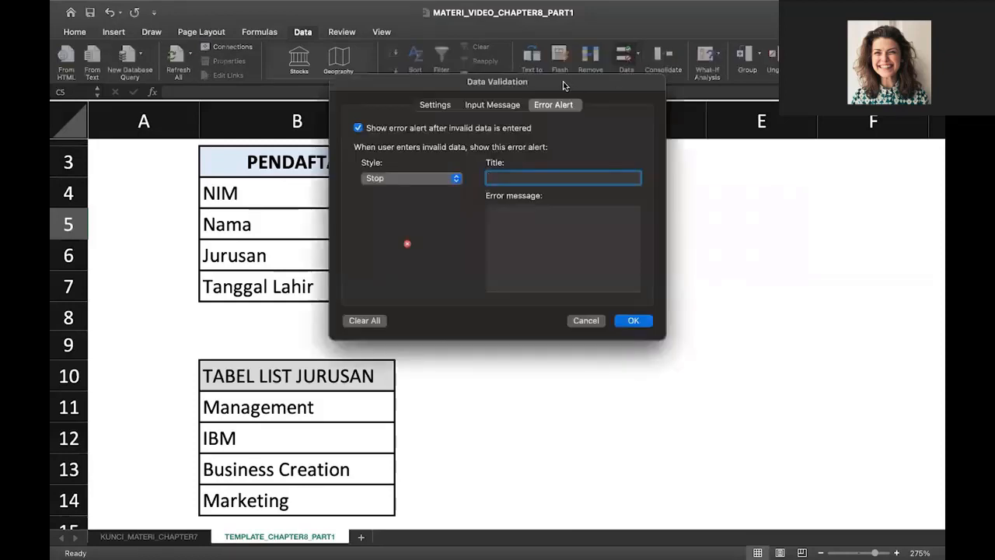
pyautogui.moveTo(563, 85); pyautogui.dragTo(586, 143)
pyautogui.click(472, 163)
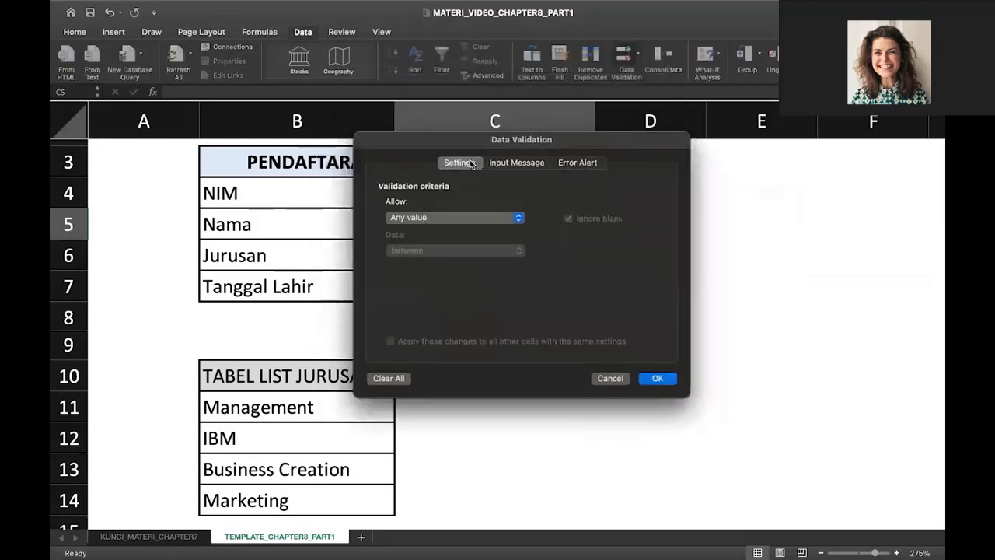
pyautogui.click(476, 219)
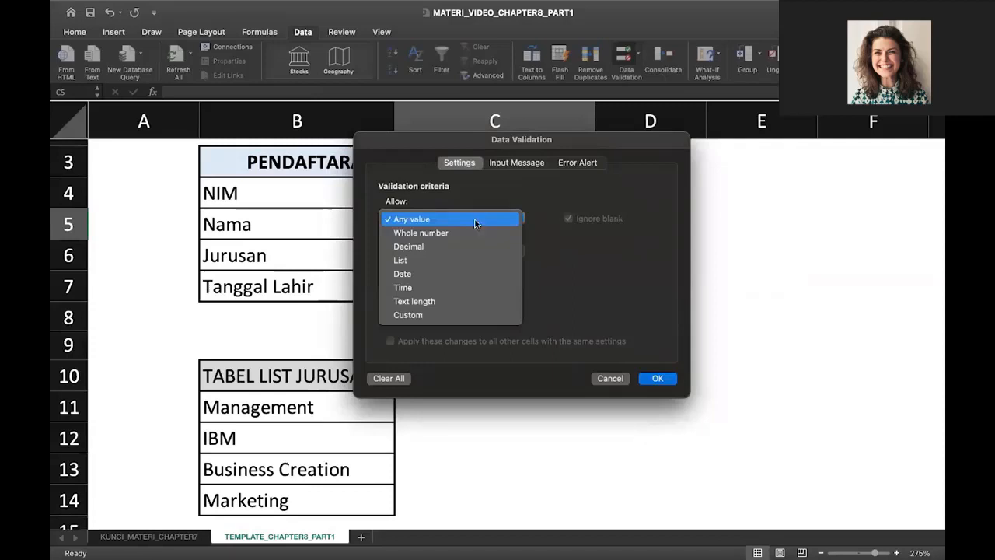
pyautogui.click(485, 300)
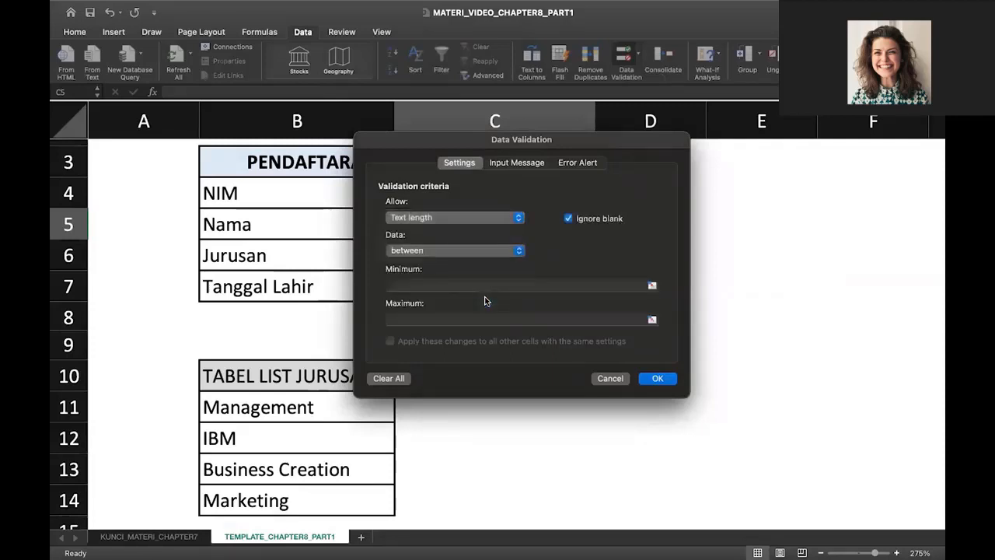
pyautogui.click(444, 251)
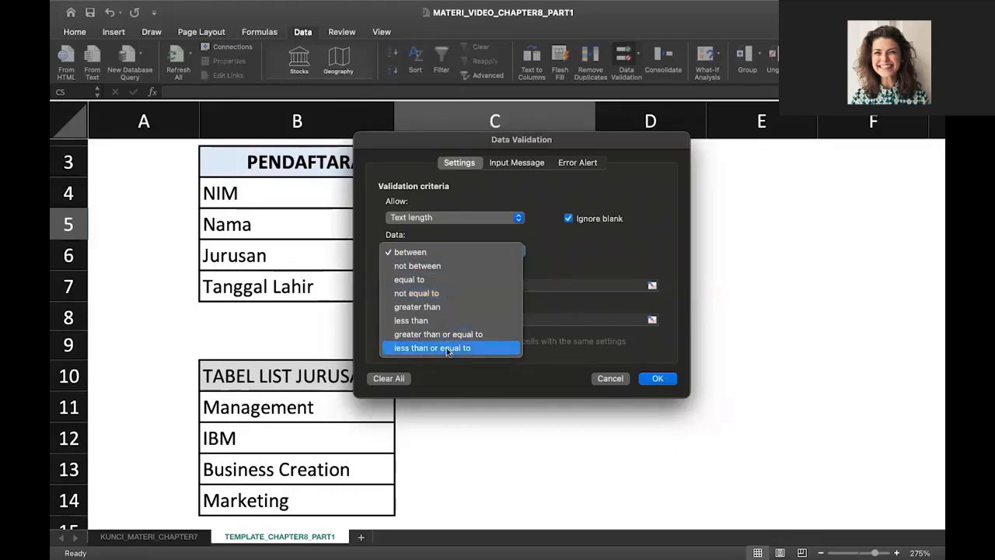
pyautogui.click(447, 348)
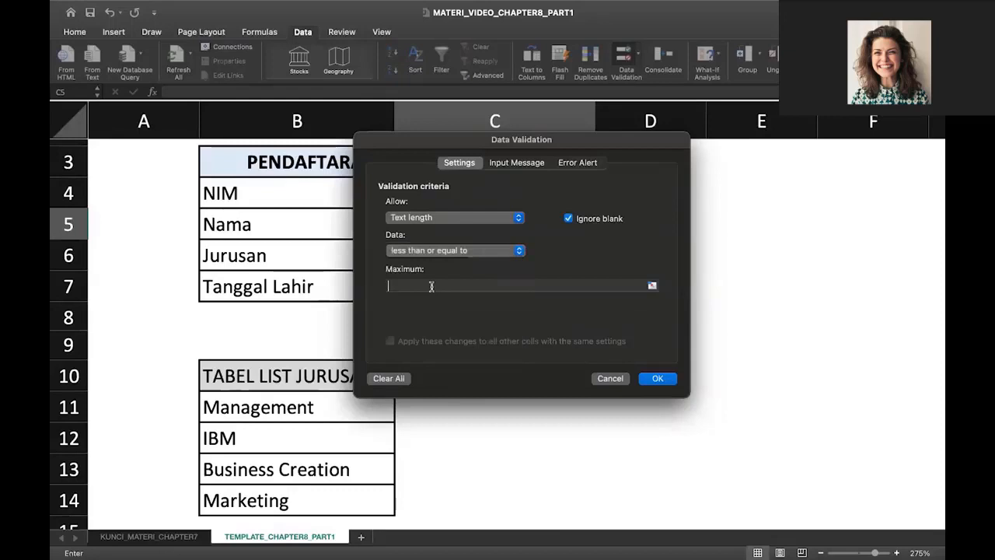
pyautogui.click(433, 286)
pyautogui.write('20')
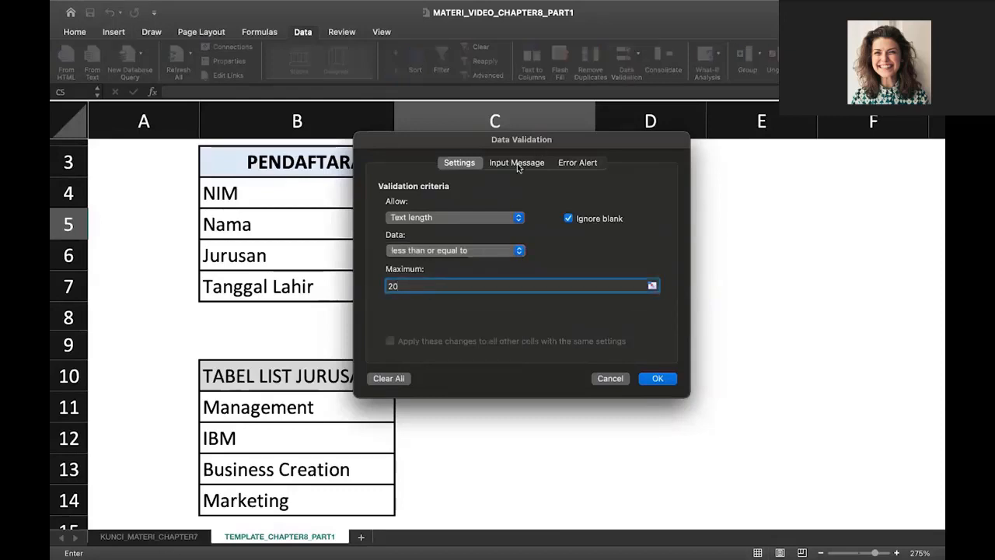
# Add a Nama input message reading 'Maksimal 20 karakter'
pyautogui.click(517, 163)
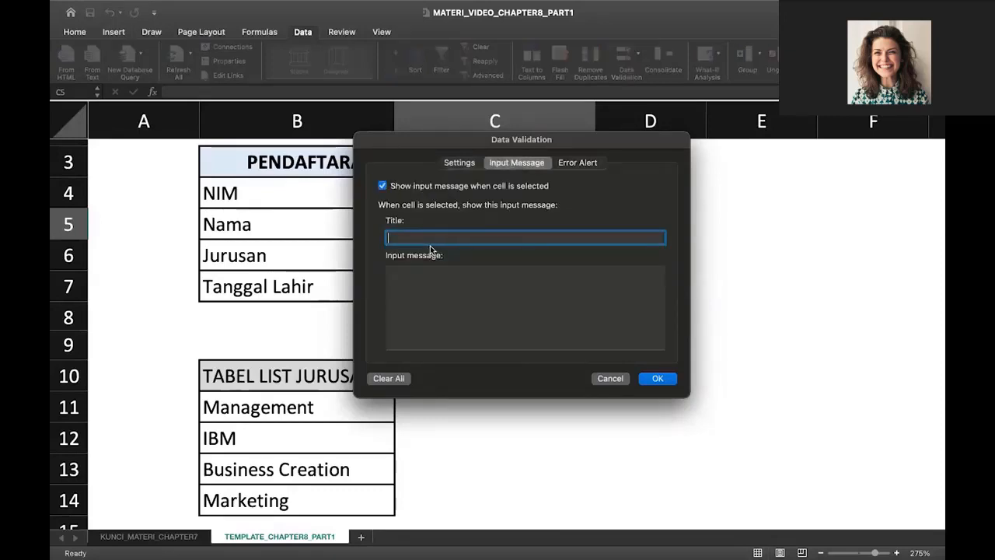
pyautogui.write('Nama')
pyautogui.click(439, 268)
pyautogui.write('Maksim')
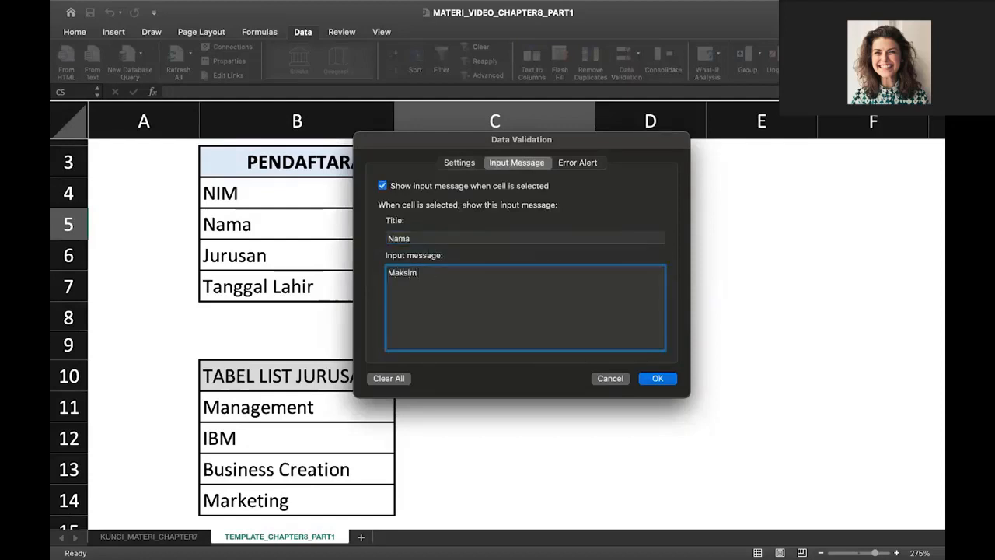
pyautogui.write('al 20 karakter')
# Add a Stop error alert titled 'SALAH!' with message 'Nama melebihi 20 karakter'
pyautogui.click(589, 162)
pyautogui.write('SLA')
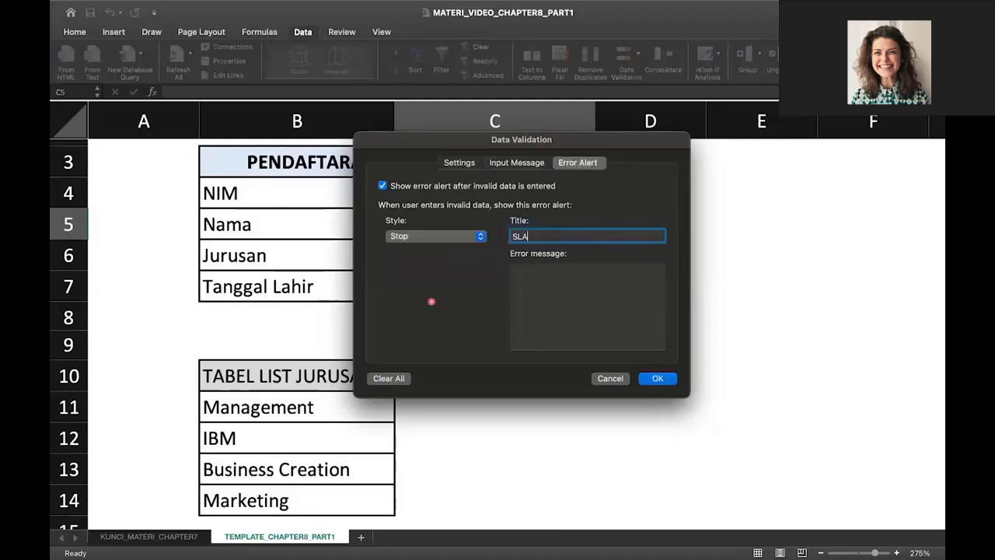
pyautogui.press('BackSpace')
pyautogui.write('ALAH!')
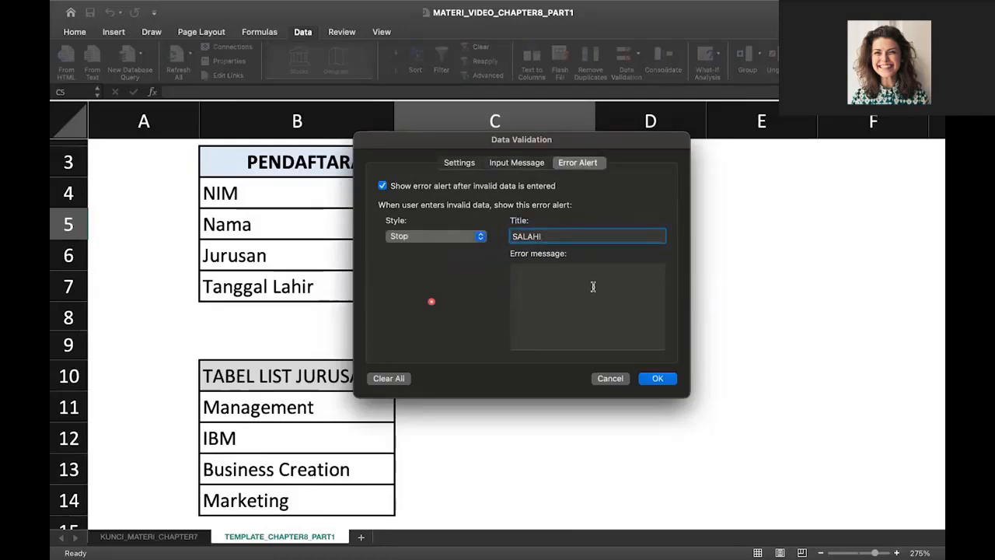
pyautogui.click(592, 287)
pyautogui.write('Nama me')
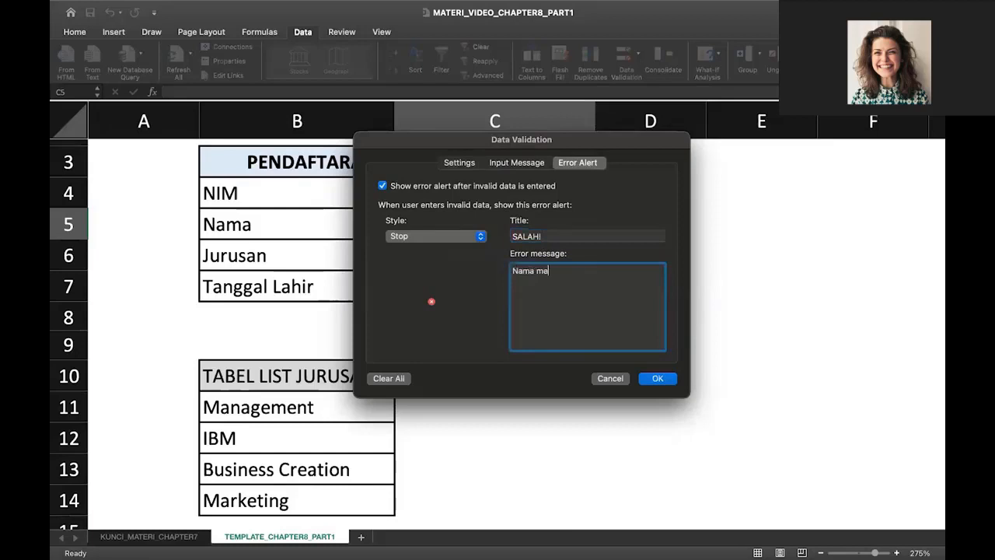
pyautogui.write('lebihi 20 karakter.')
# Apply the Nama validation, try test text in row 5, and clear stray entries from D5 and E5
pyautogui.click(658, 379)
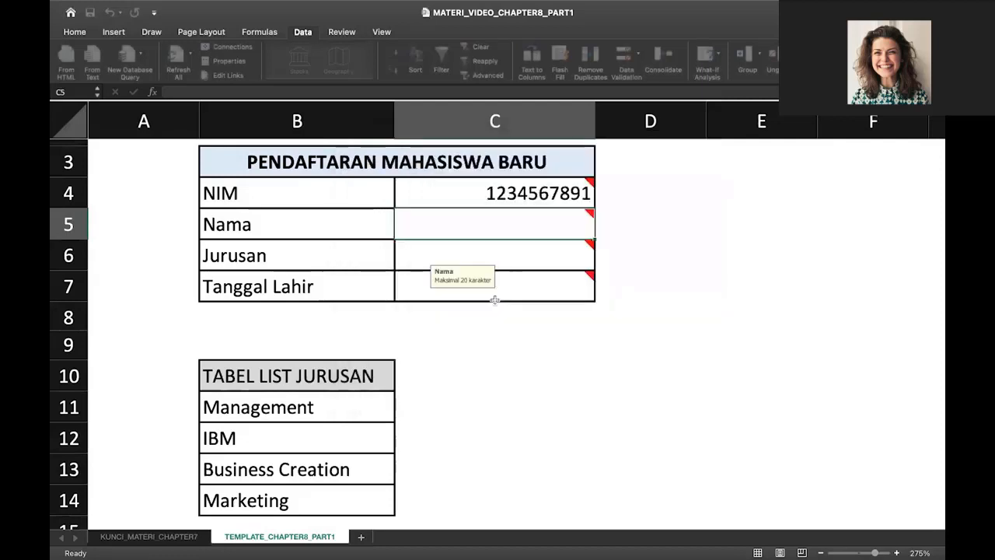
pyautogui.moveTo(486, 224)
pyautogui.write('jnc on')
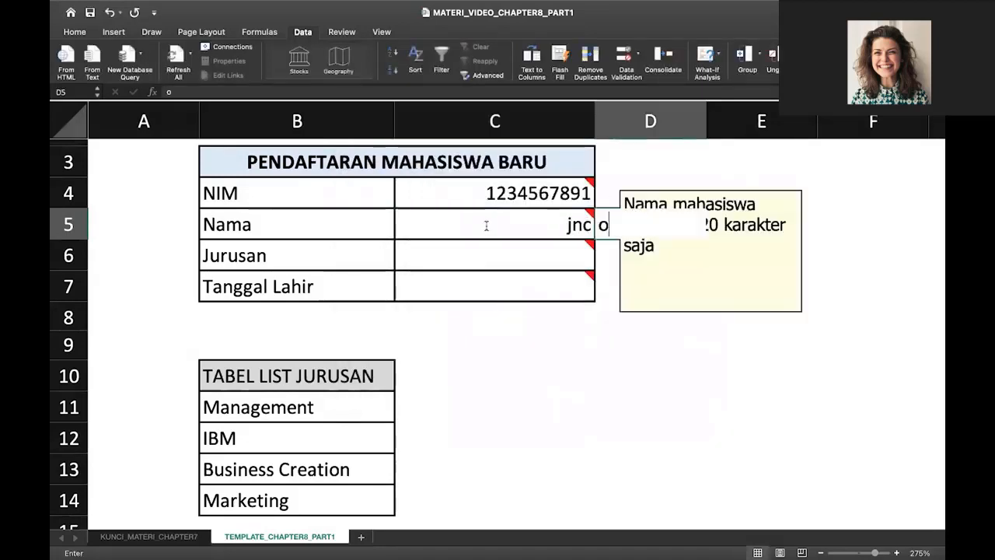
pyautogui.write('nc')
pyautogui.press('Tab')
pyautogui.write('ekw')
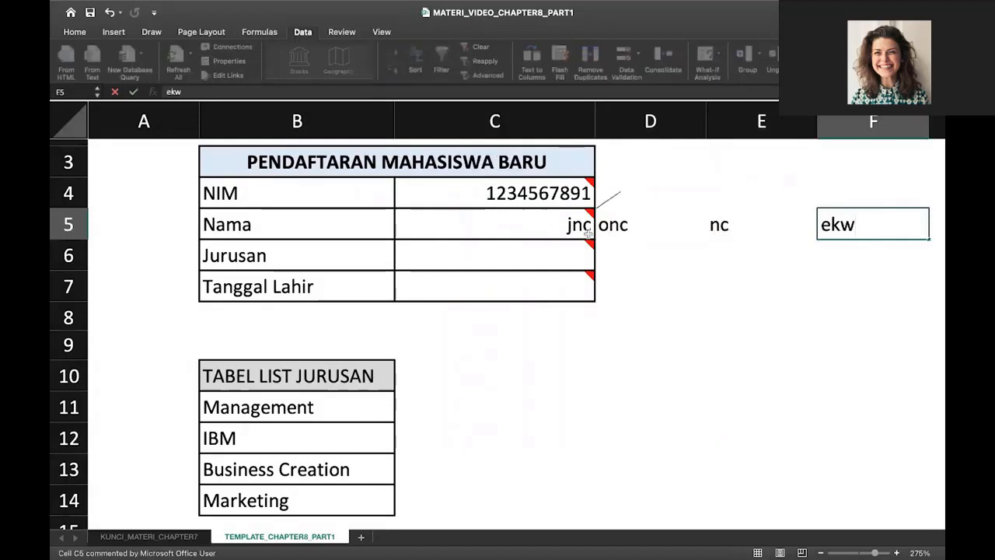
pyautogui.click(582, 227)
pyautogui.click(612, 233)
pyautogui.press('Delete')
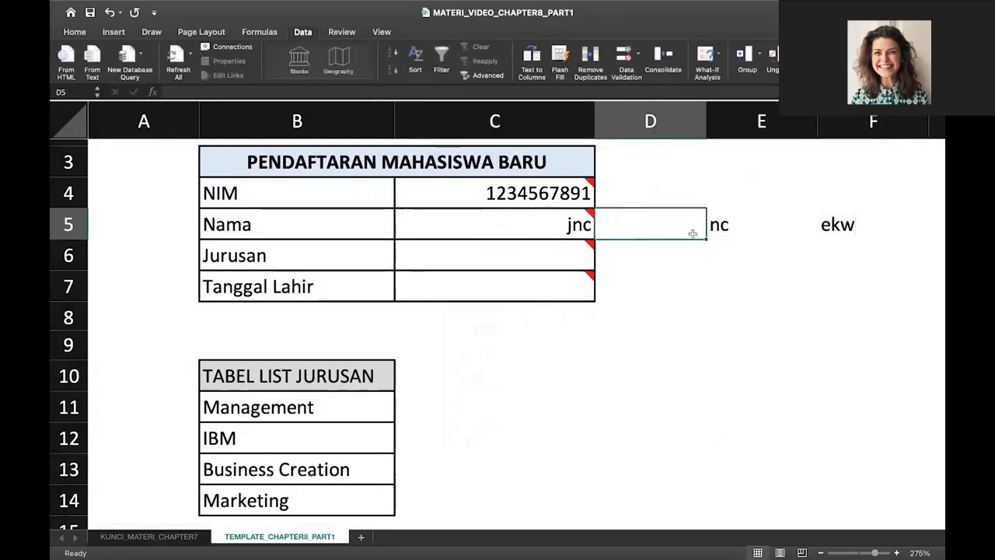
pyautogui.click(732, 233)
pyautogui.press('Delete')
pyautogui.click(825, 227)
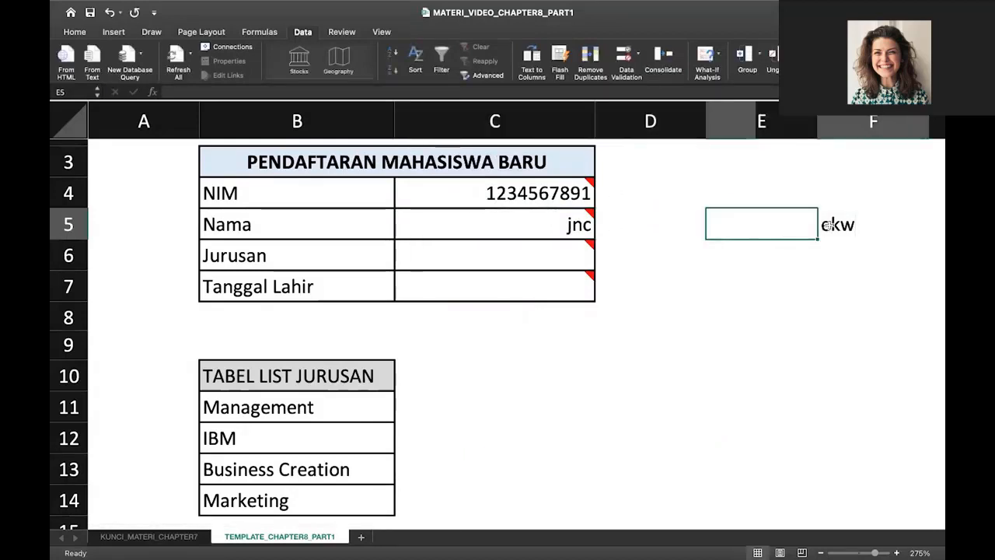
pyautogui.click(544, 227)
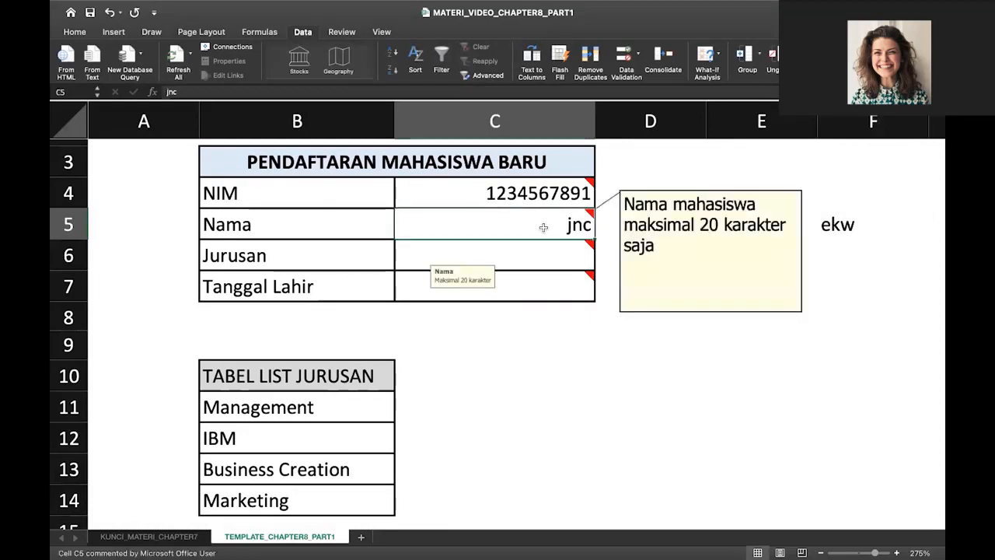
pyautogui.press('Delete')
# Type test text 'kcksnck' in C5 and clear the stray D5 and E5 entries again
pyautogui.write('kcksnck')
pyautogui.press('Tab')
pyautogui.write('nk')
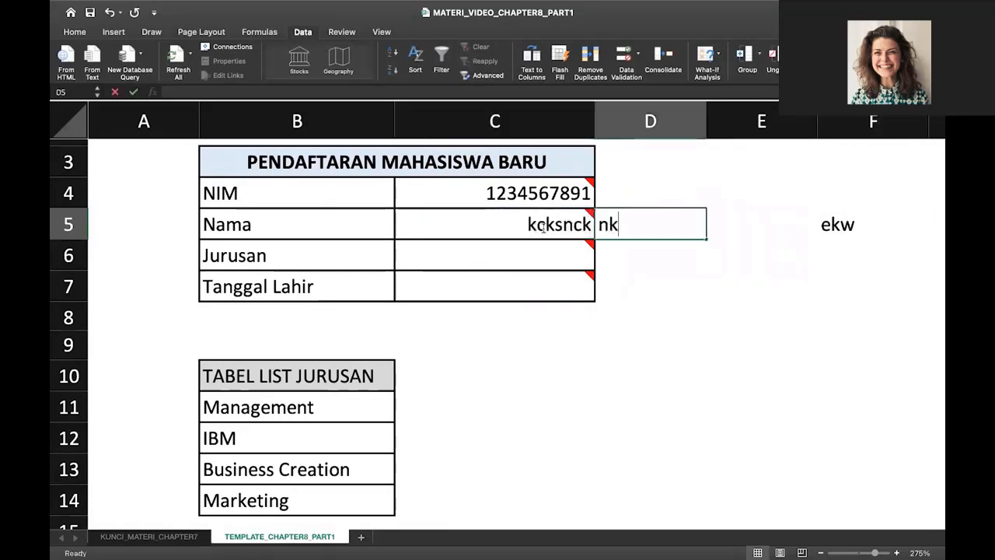
pyautogui.press('Tab')
pyautogui.write('nc')
pyautogui.click(628, 223)
pyautogui.press('Delete')
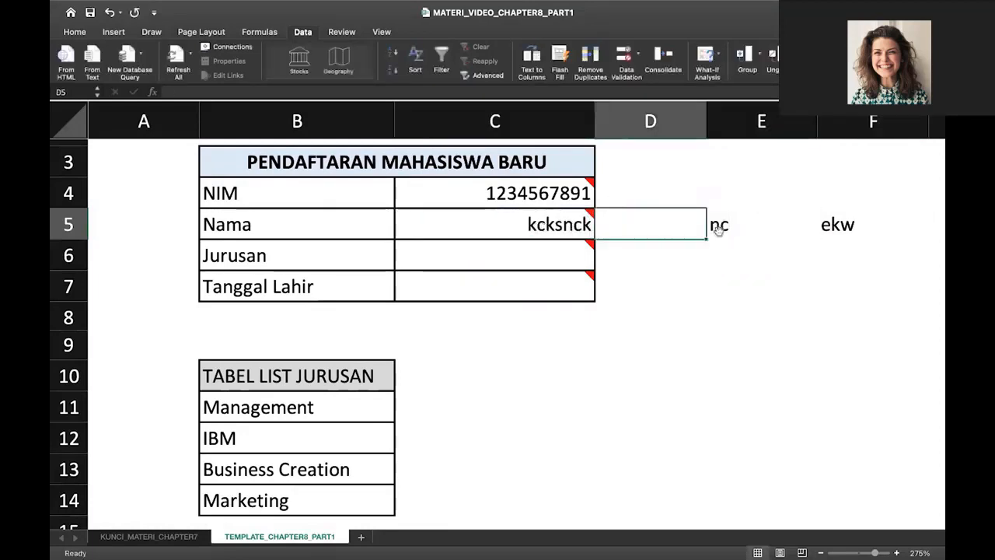
pyautogui.click(719, 235)
pyautogui.press('Delete')
pyautogui.click(824, 232)
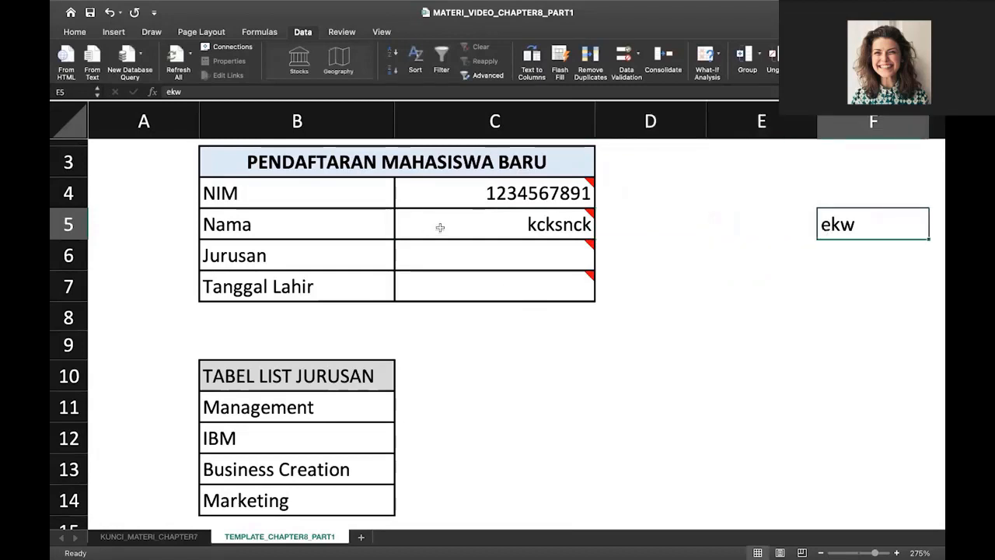
# Extend the C5 name past 20 characters in the formula bar to trigger the SALAH! alert
pyautogui.click(463, 233)
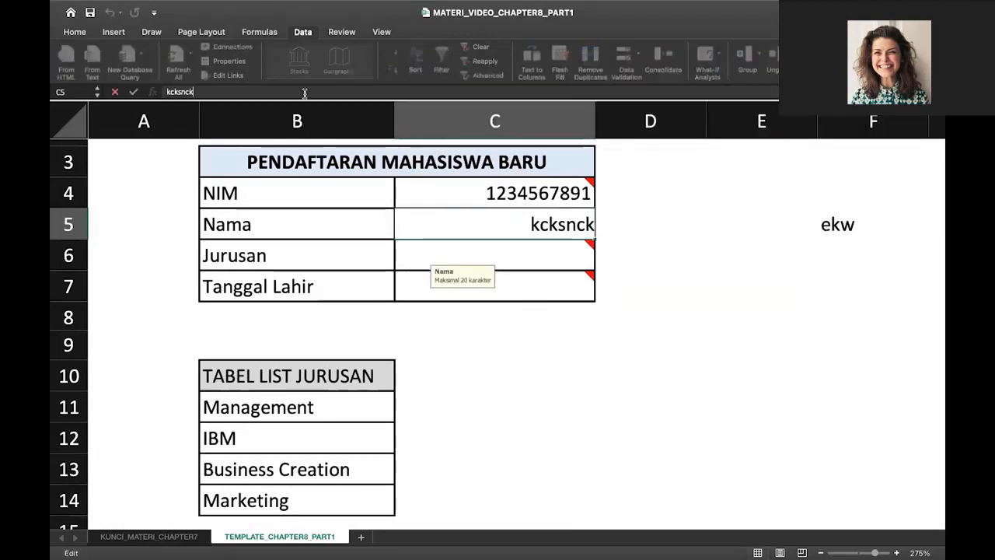
pyautogui.click(304, 93)
pyautogui.write('ksnckknknknknk')
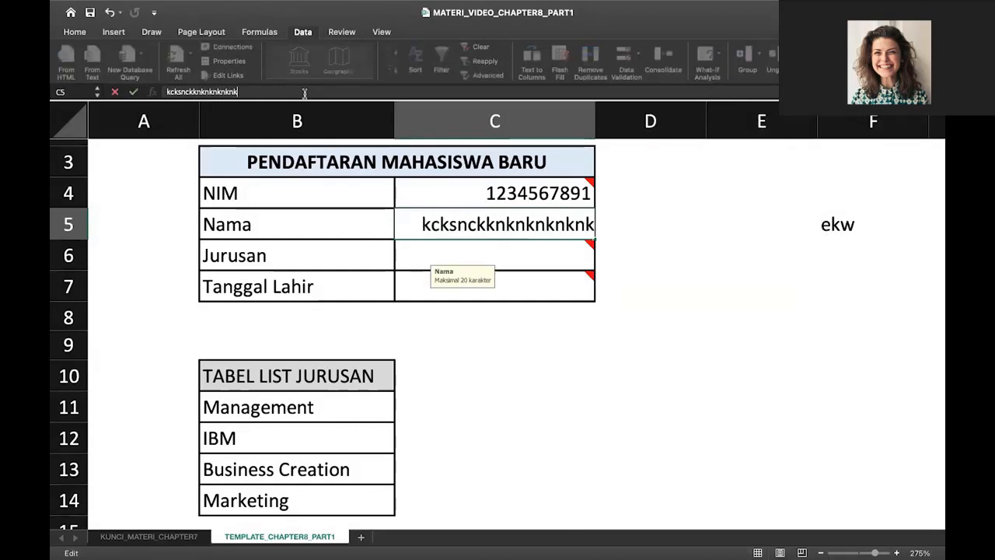
pyautogui.press('BackSpace')
pyautogui.press('BackSpace')
pyautogui.write('knnknk')
pyautogui.press('Return')
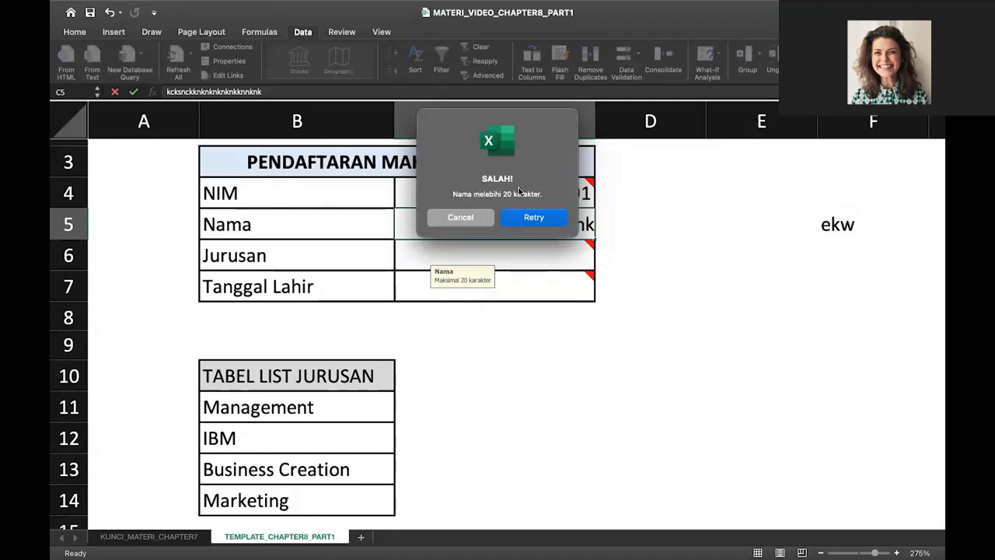
# Cancel the SALAH! alert and enter the student's full name, under 20 characters, in C5
pyautogui.click(481, 217)
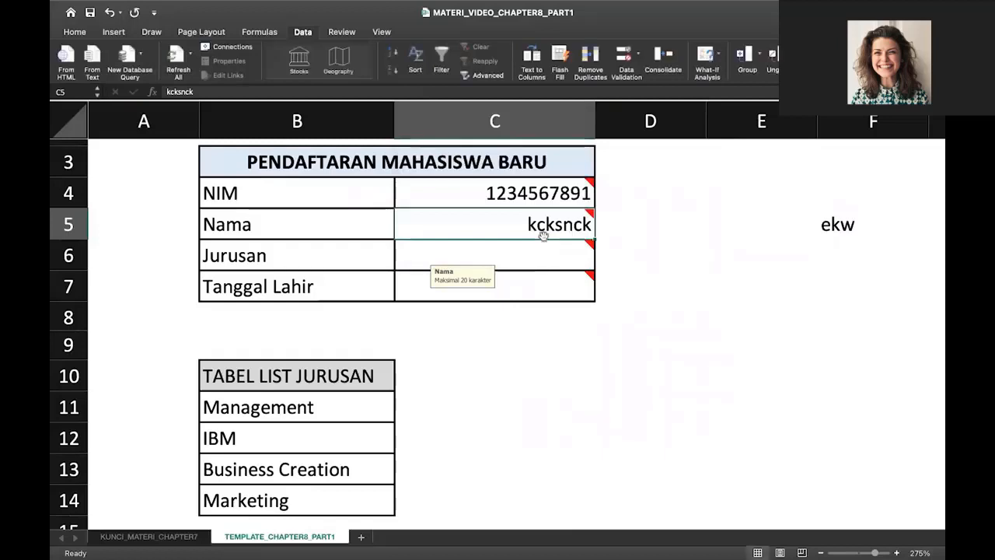
pyautogui.moveTo(544, 240)
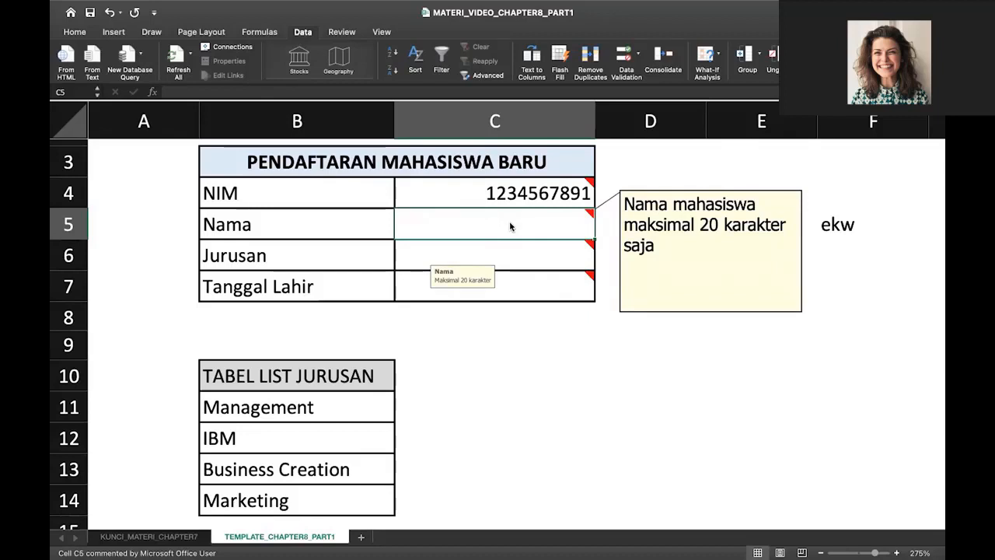
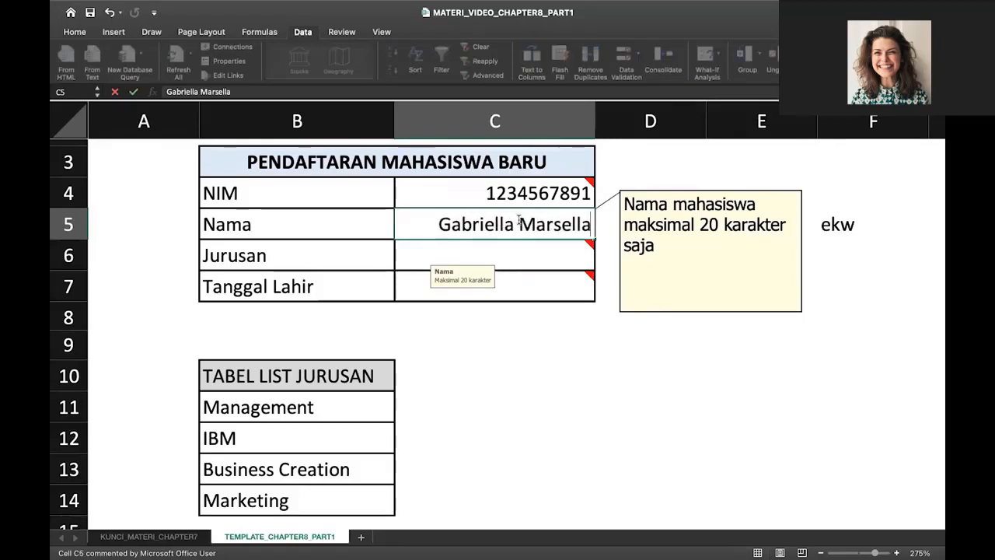
pyautogui.press('Return')
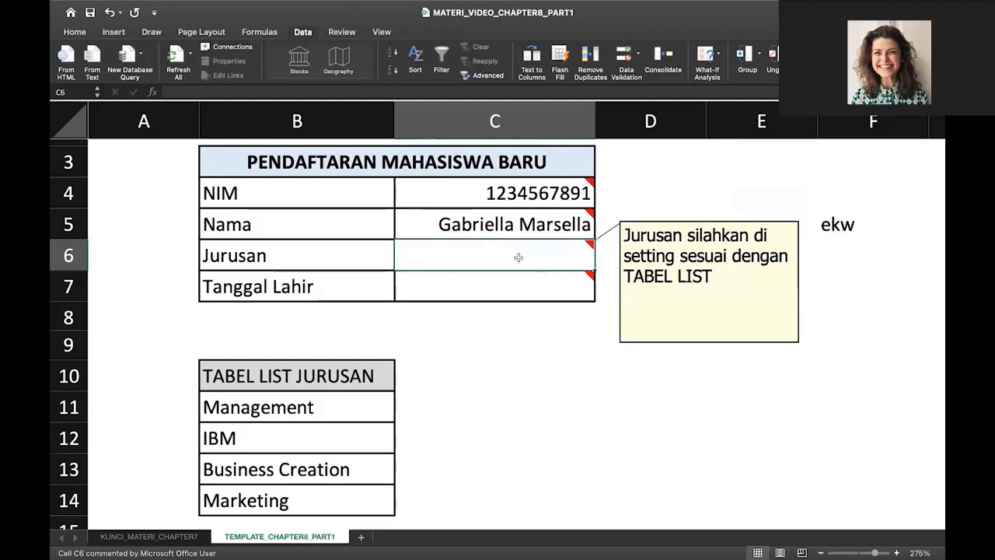
# Set C6's validation to a List sourced from the majors in B11:B14
pyautogui.click(626, 62)
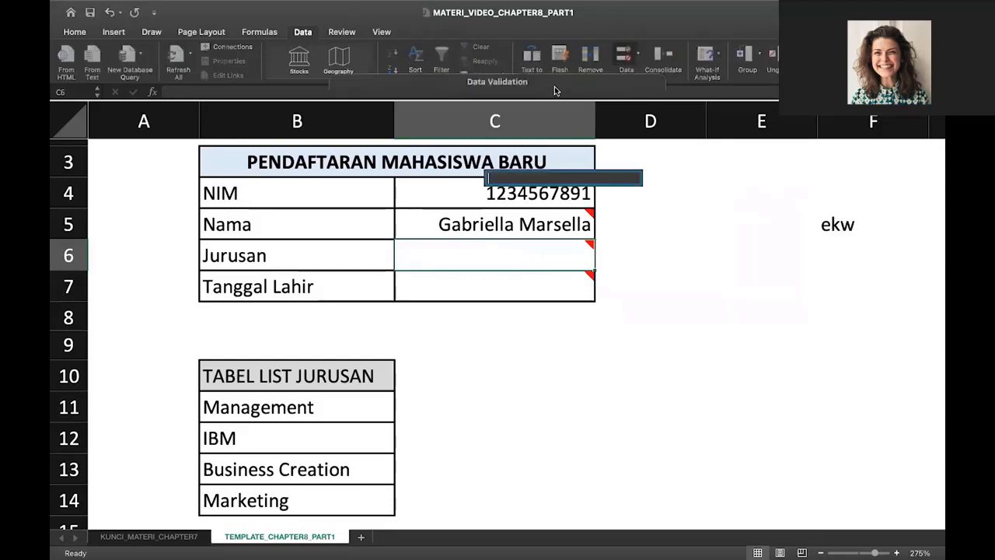
pyautogui.click(472, 149)
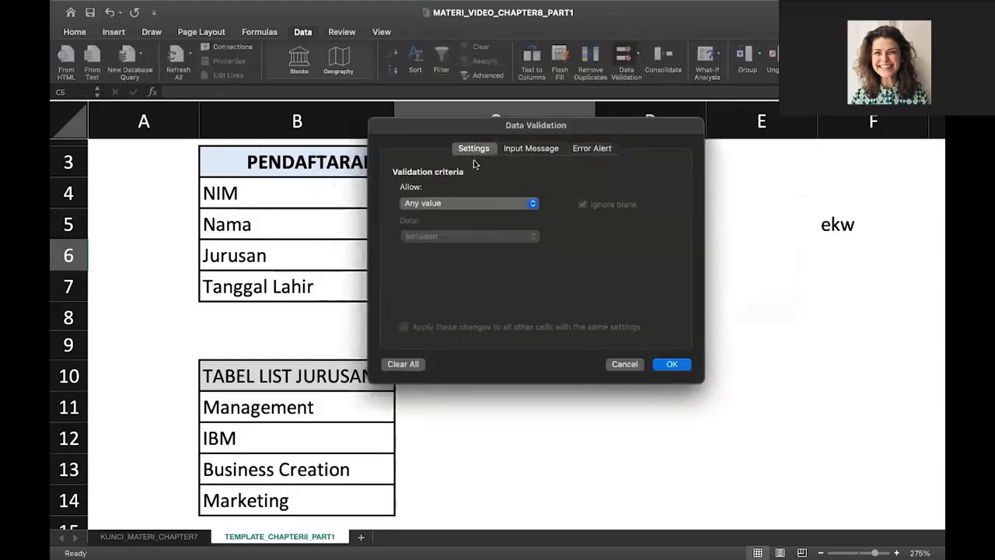
pyautogui.click(479, 204)
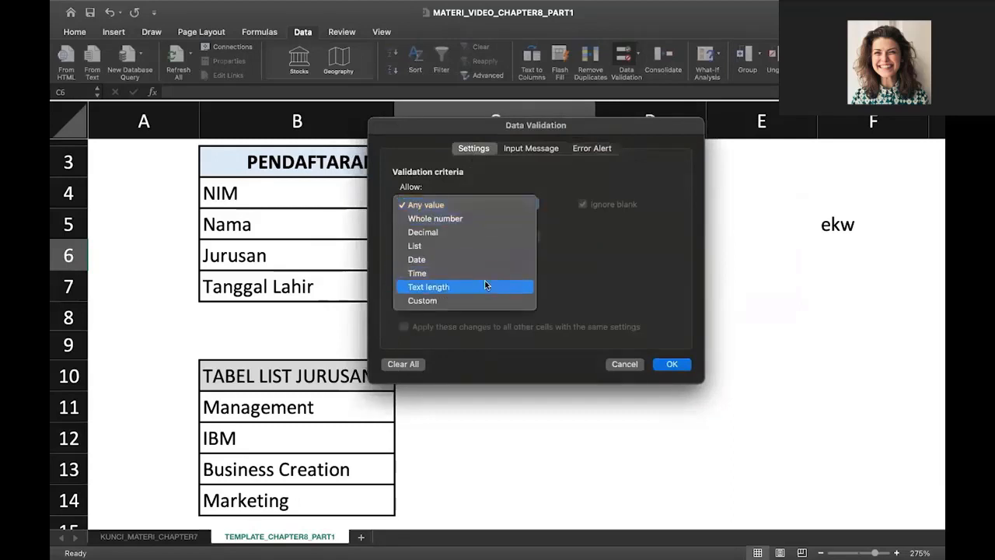
pyautogui.click(478, 247)
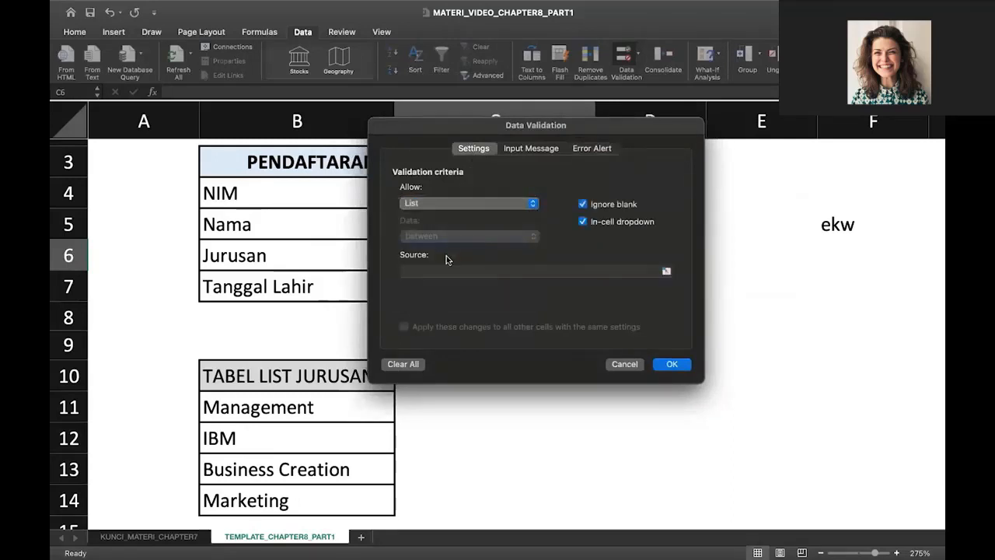
pyautogui.click(435, 272)
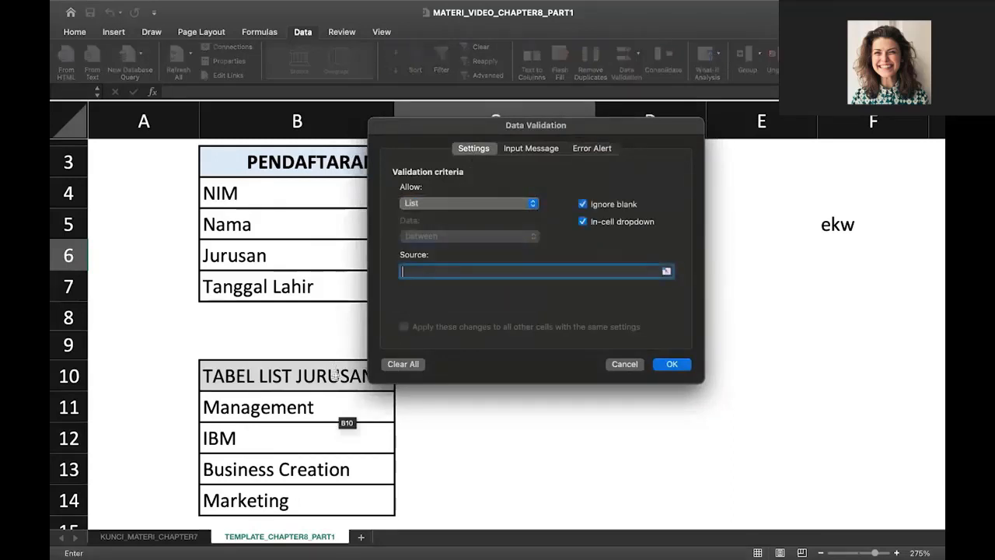
pyautogui.click(344, 413)
pyautogui.moveTo(344, 413); pyautogui.dragTo(350, 511)
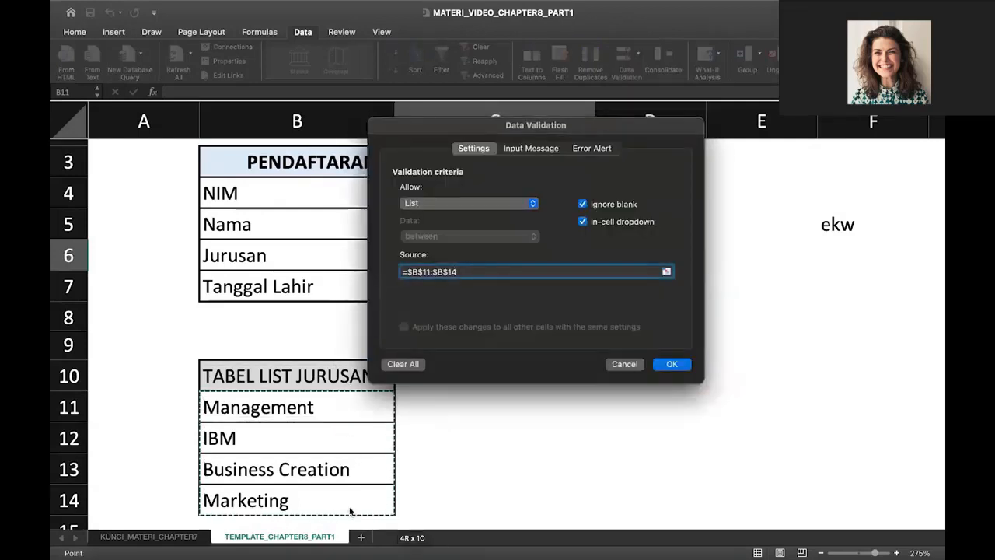
pyautogui.scroll(-3, 318, 455)
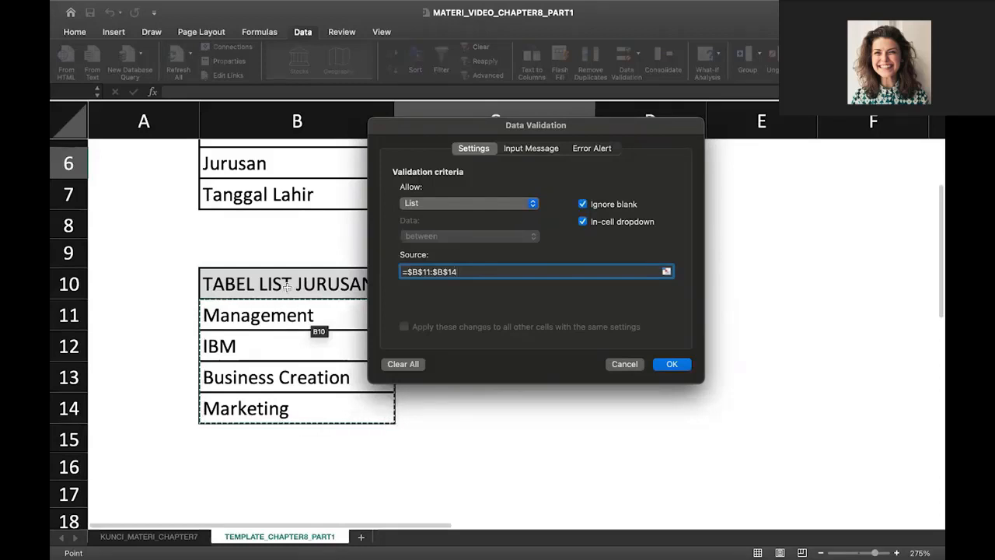
# Add an input message titled 'Jurusan' reading 'Pilih dari tabel list'
pyautogui.click(522, 152)
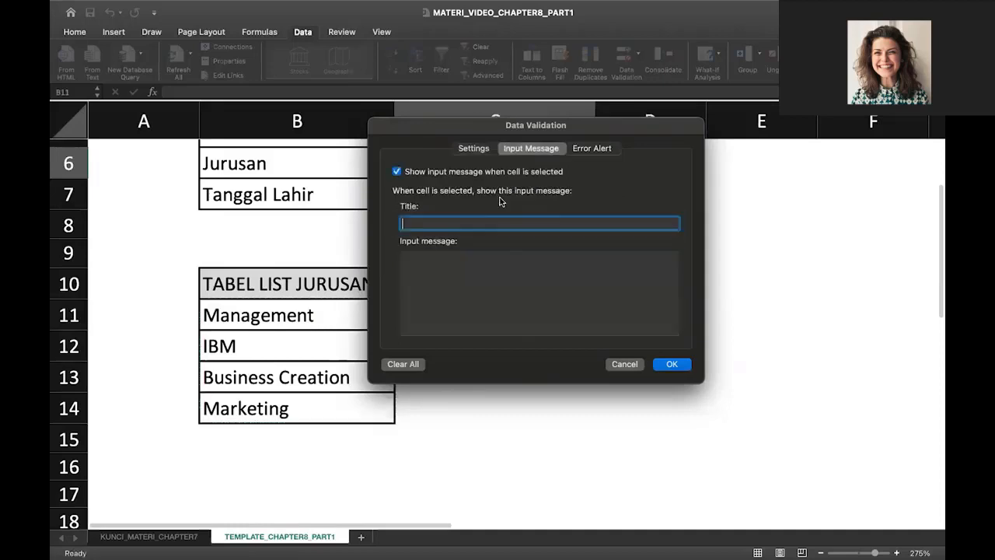
pyautogui.write('Jurusasn')
pyautogui.press('BackSpace')
pyautogui.press('BackSpace')
pyautogui.write('n')
pyautogui.click(473, 262)
pyautogui.write('Pilih dari yab')
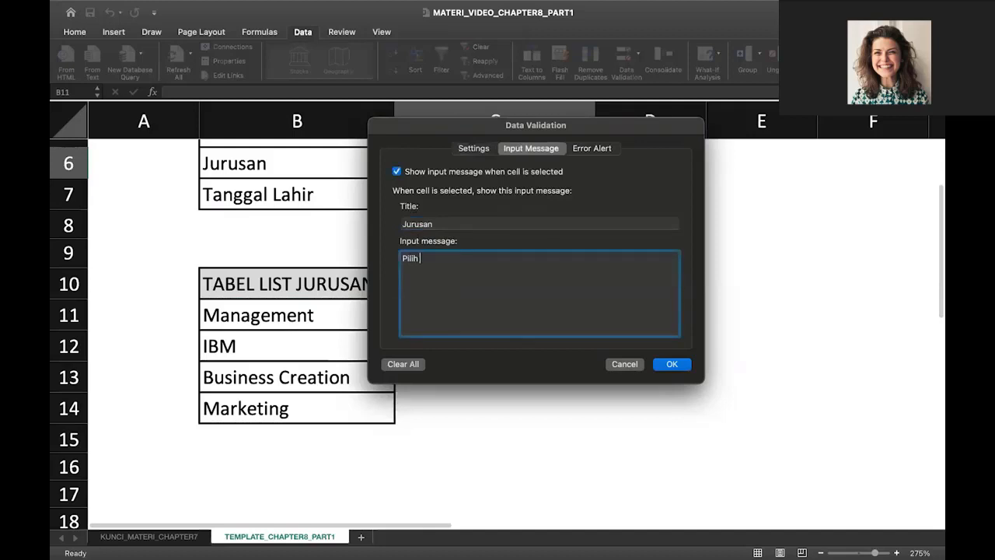
pyautogui.press('BackSpace')
pyautogui.press('BackSpace')
pyautogui.press('BackSpace')
pyautogui.write('tabel list')
# Give C6 an Information alert 'KURANG TEPAT!' with message 'Pilih dari tabel list', then apply it
pyautogui.click(589, 148)
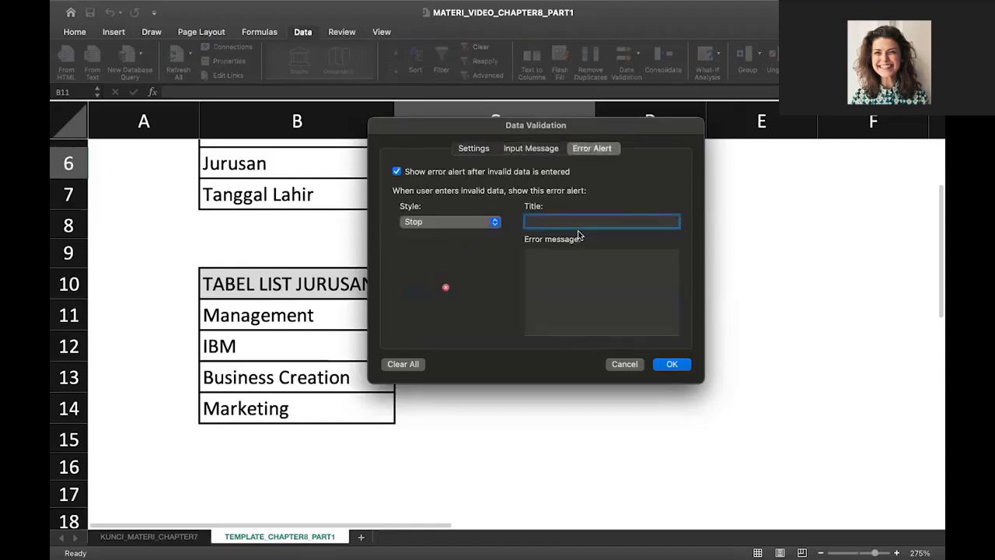
pyautogui.write('KURANG TEPAT!')
pyautogui.press('Tab')
pyautogui.write('P')
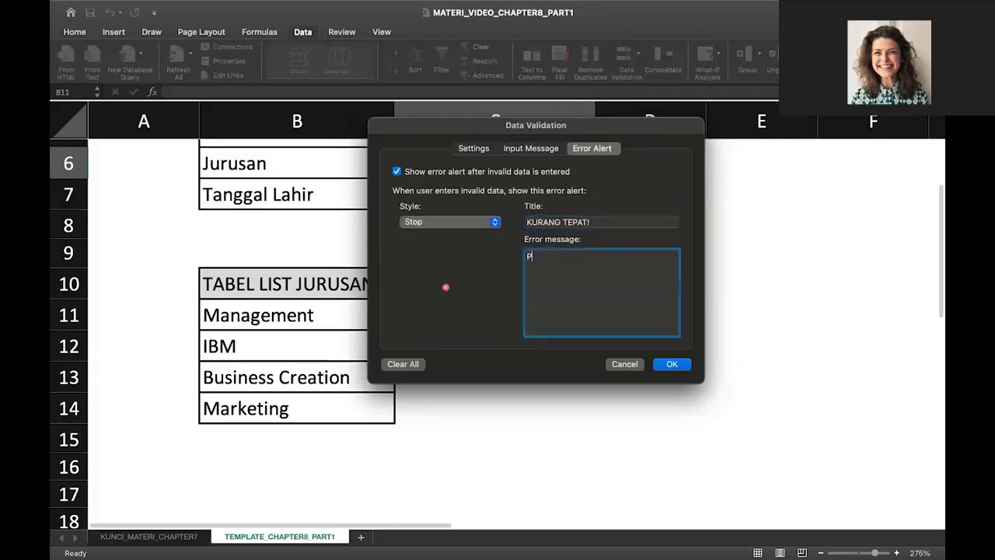
pyautogui.write('ilih dari tabel list')
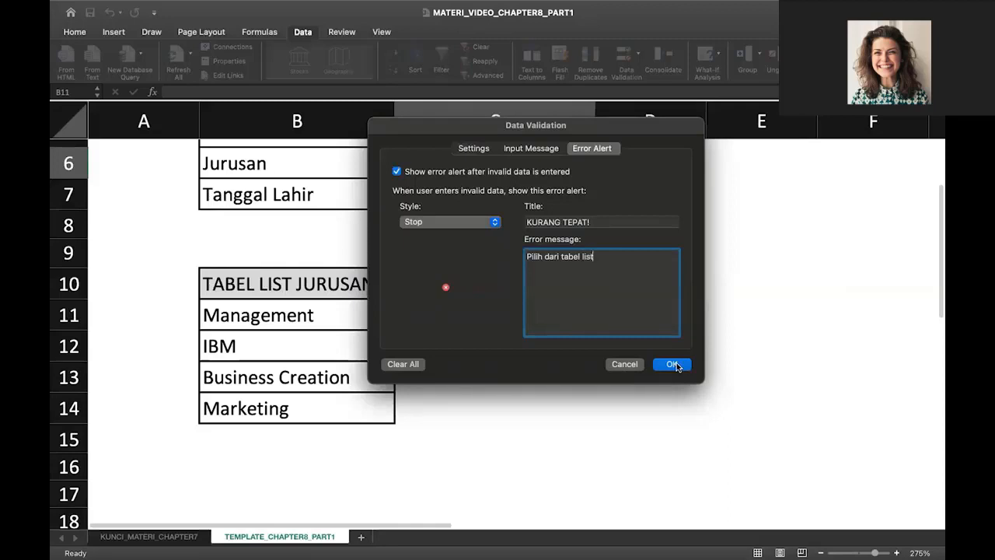
pyautogui.click(466, 222)
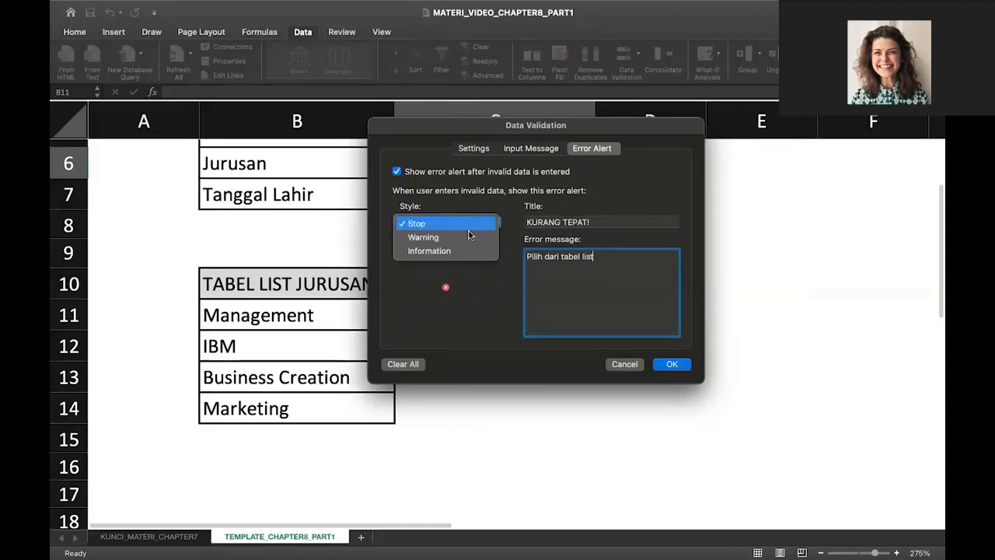
pyautogui.click(469, 236)
pyautogui.click(472, 223)
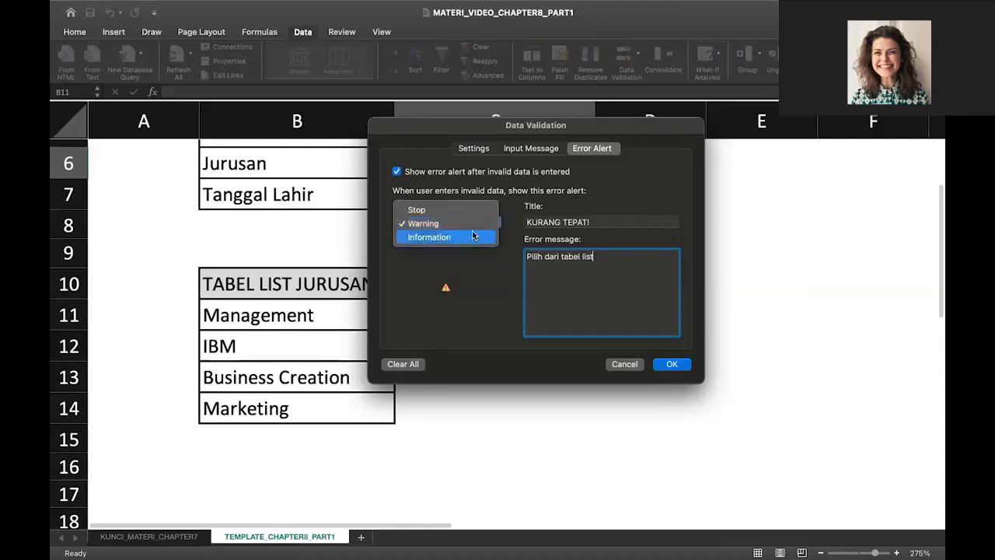
pyautogui.click(473, 236)
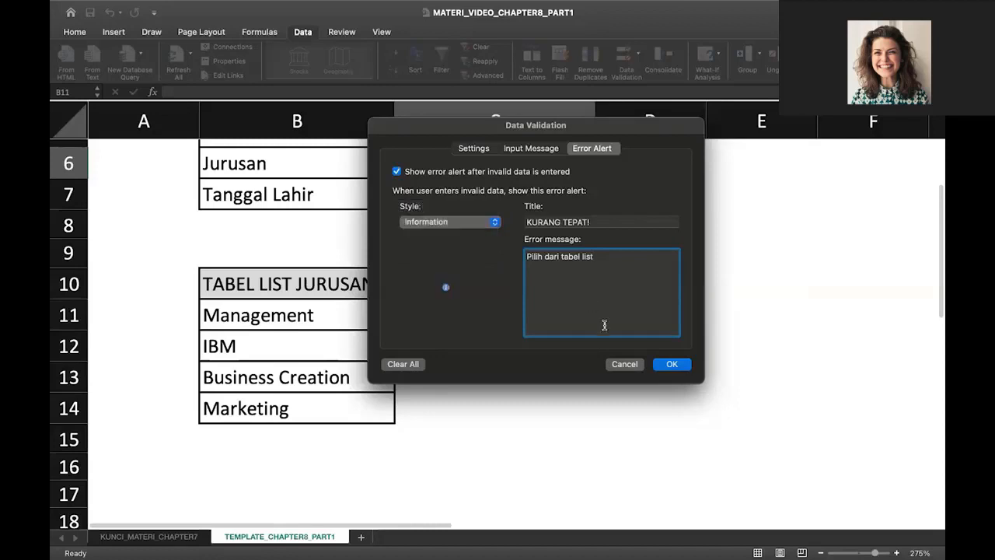
pyautogui.click(670, 364)
pyautogui.scroll(3, 513, 241)
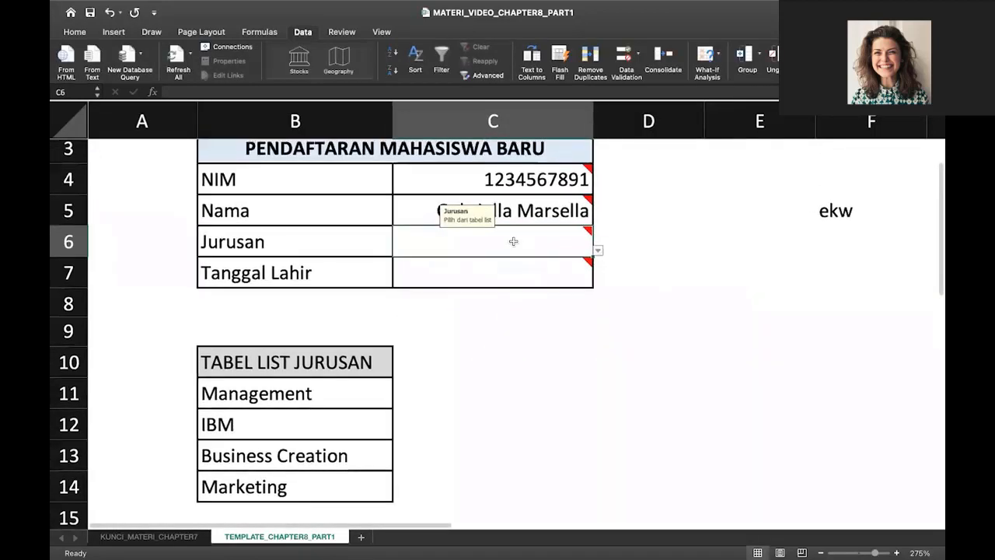
# Test the C6 majors dropdown by choosing Management, then IBM
pyautogui.moveTo(513, 241)
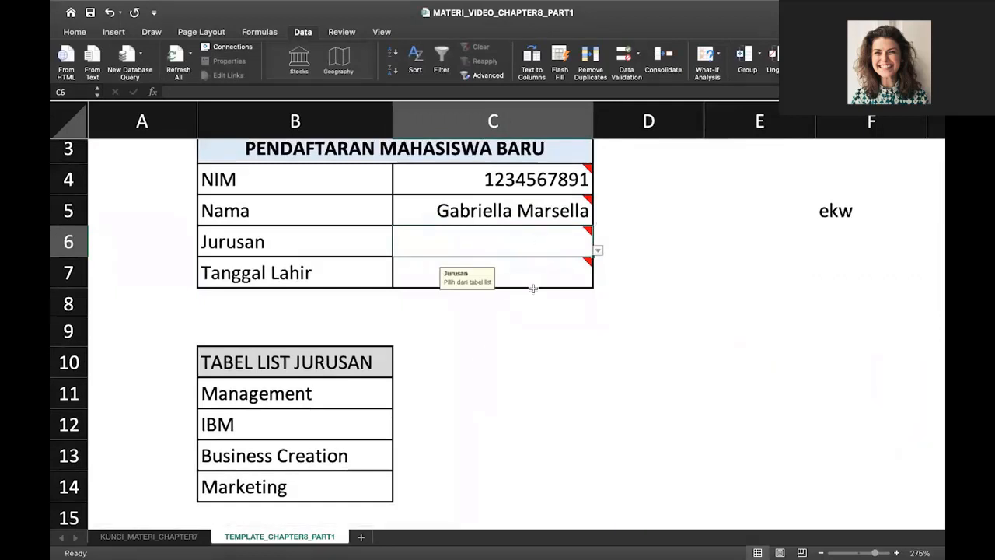
pyautogui.moveTo(542, 248)
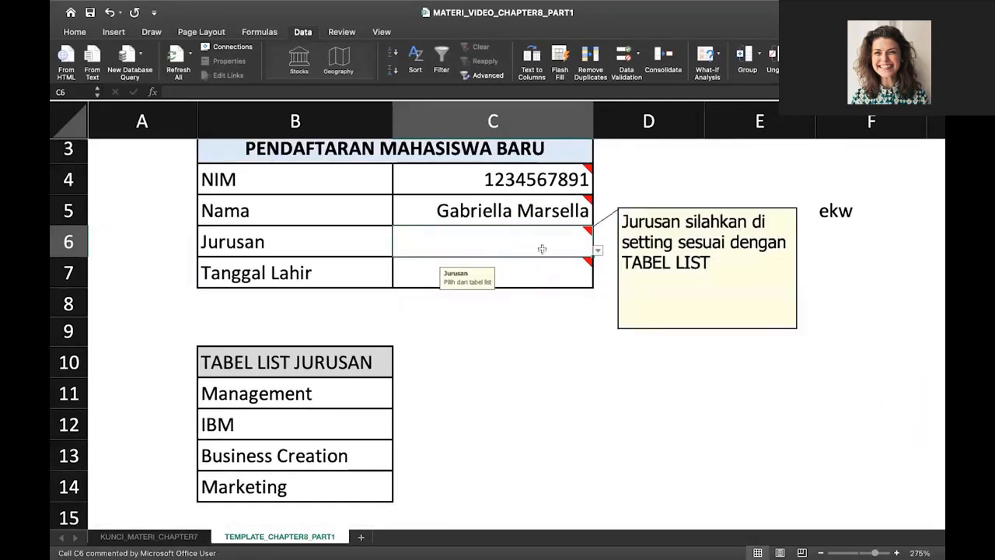
pyautogui.scroll(2, 541, 249)
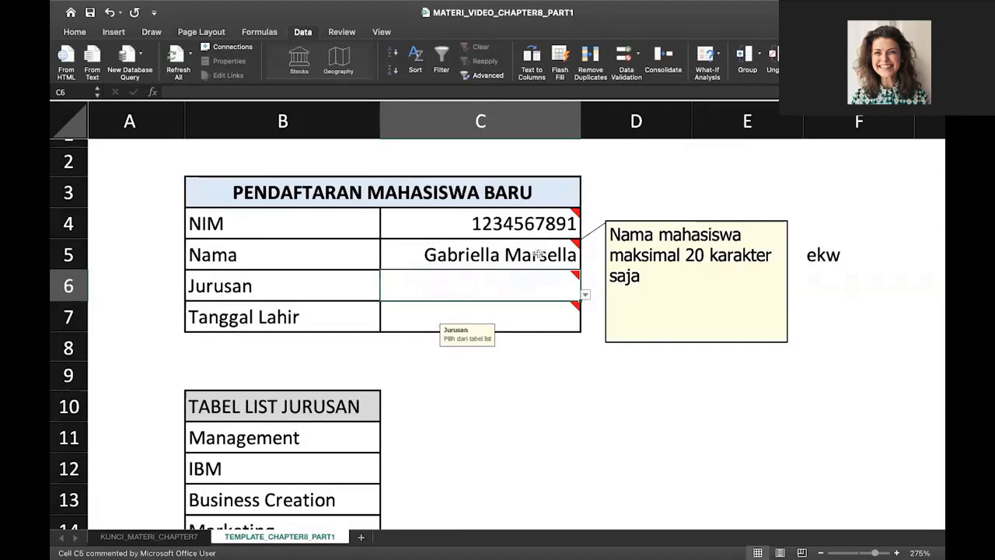
pyautogui.moveTo(522, 289)
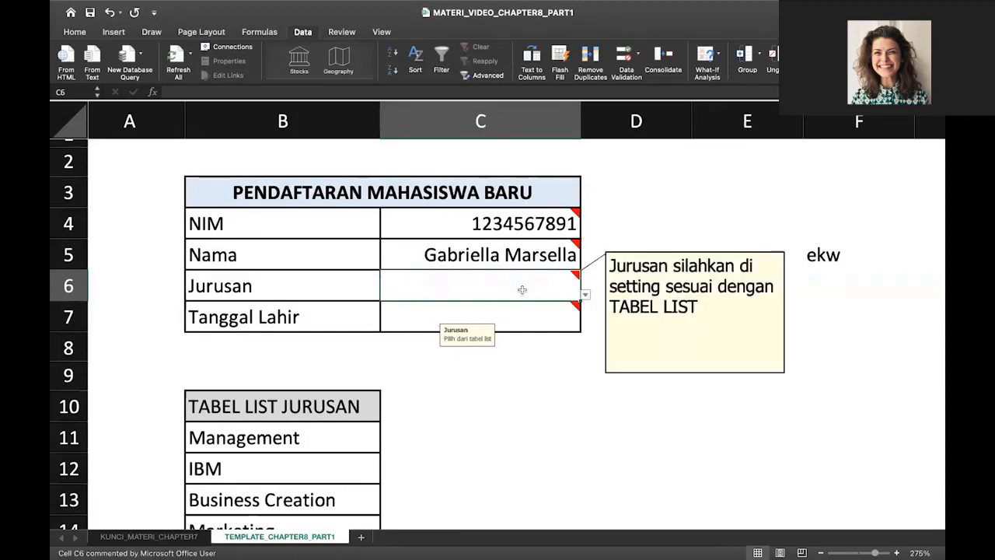
pyautogui.click(585, 294)
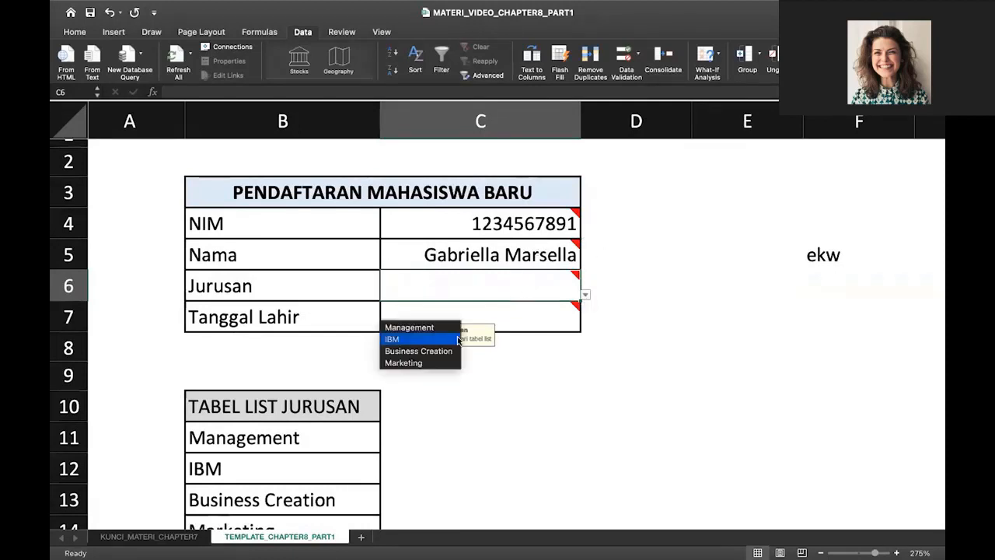
pyautogui.click(438, 327)
pyautogui.moveTo(440, 329)
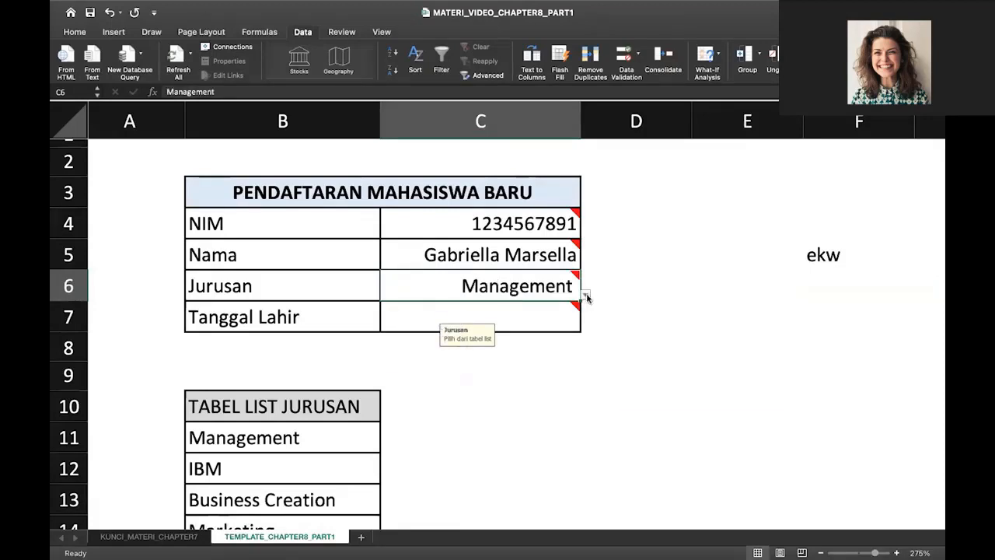
pyautogui.click(584, 294)
pyautogui.click(413, 342)
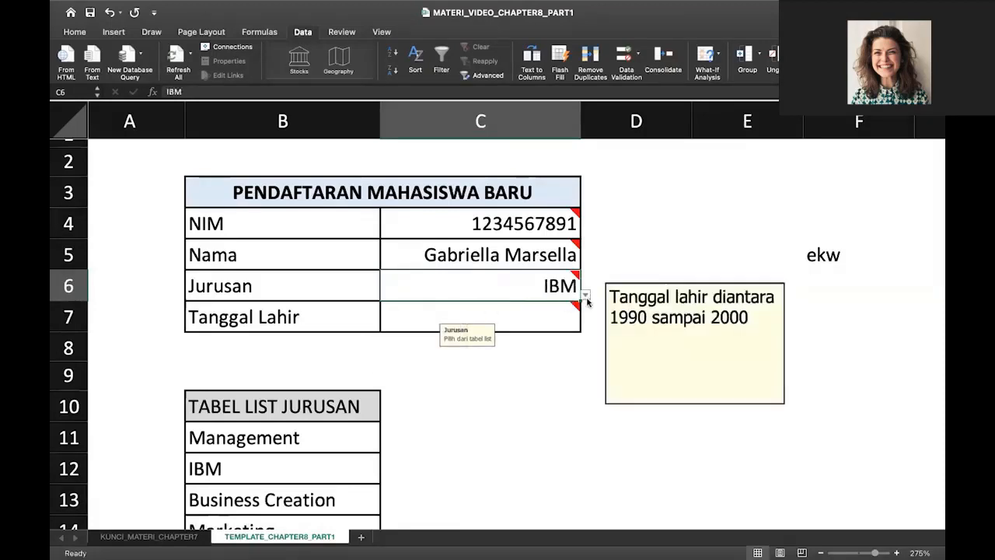
# Choose Management from the C6 dropdown as the final Jurusan
pyautogui.click(585, 296)
pyautogui.click(586, 296)
pyautogui.click(585, 296)
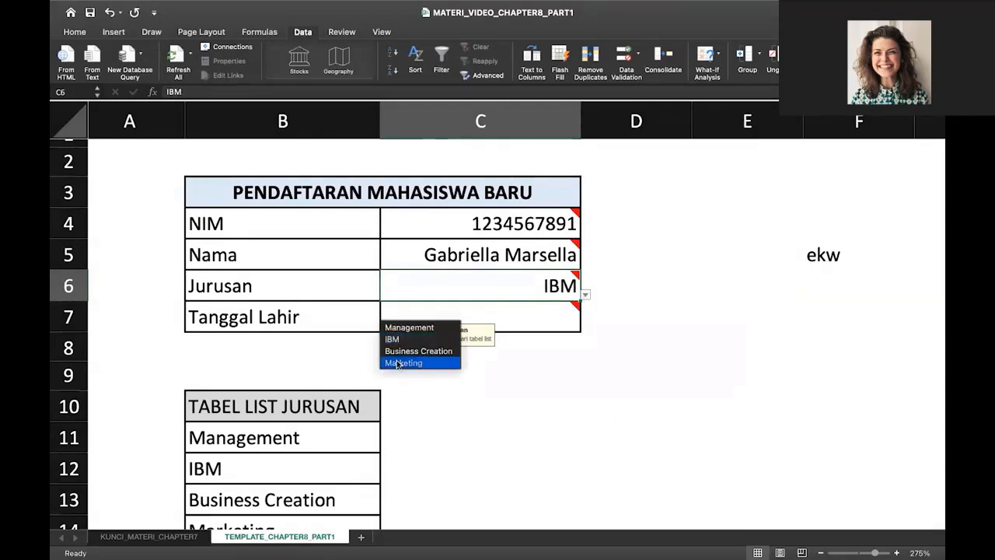
pyautogui.click(585, 296)
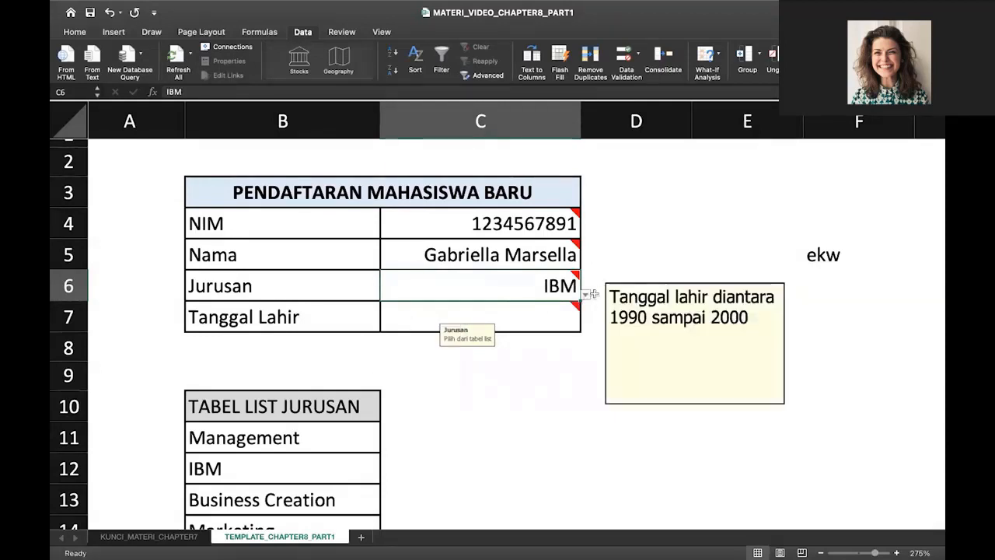
pyautogui.click(585, 296)
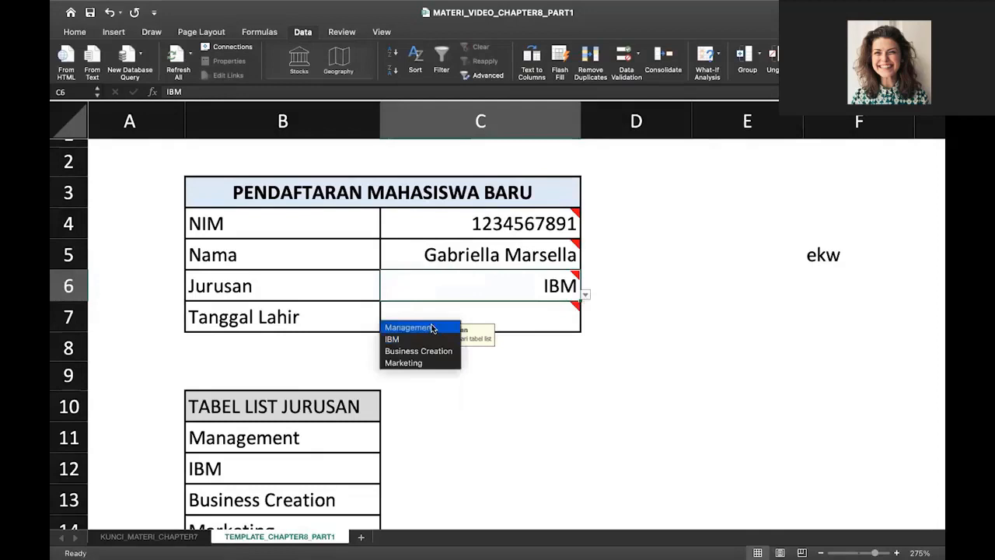
pyautogui.click(411, 325)
pyautogui.click(515, 317)
pyautogui.moveTo(516, 317)
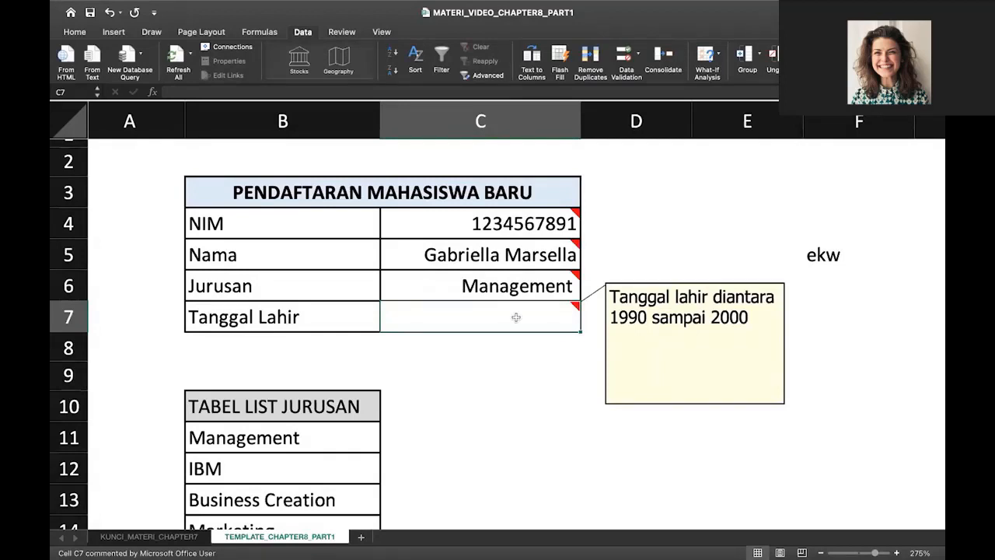
# Set C7's validation to Date between 31/01/1990 and 31/12/2000
pyautogui.click(628, 54)
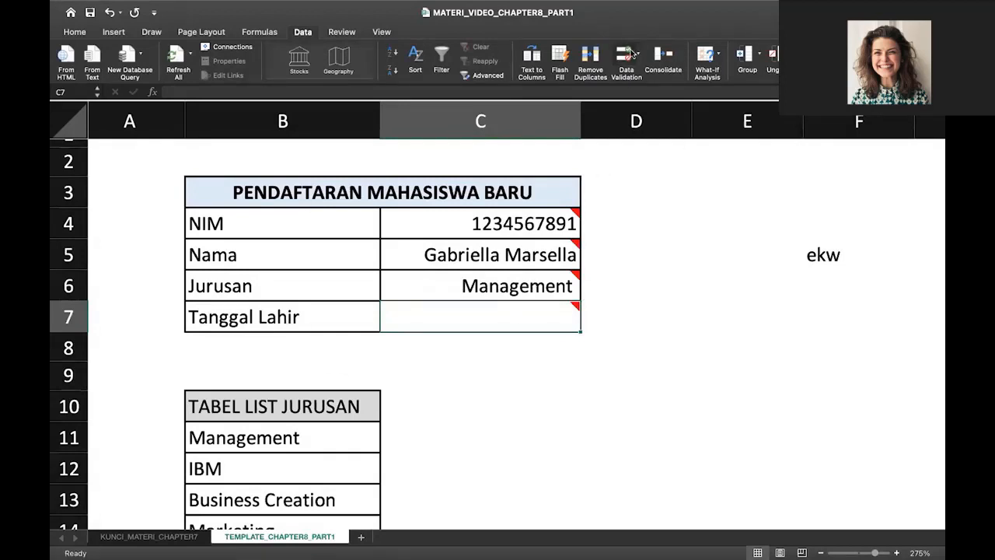
pyautogui.click(440, 136)
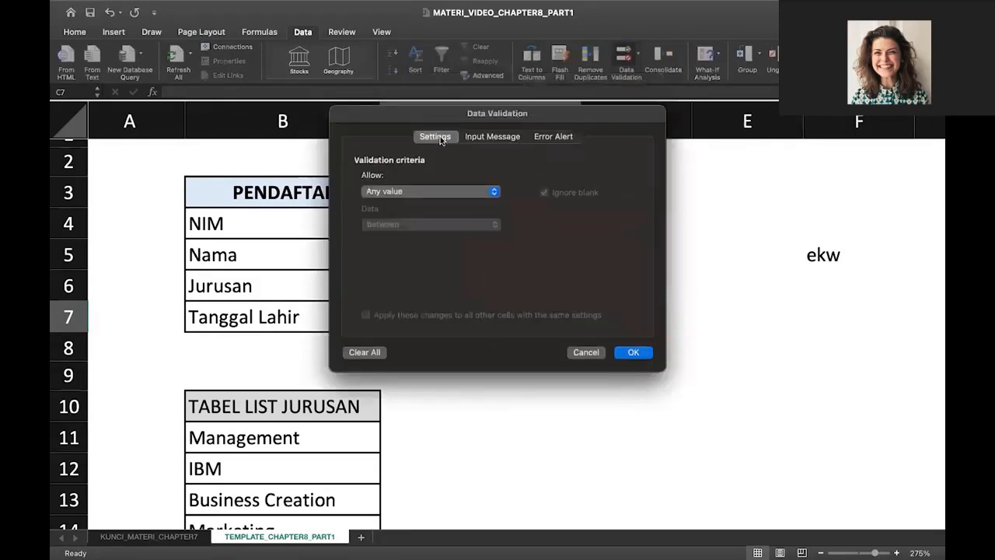
pyautogui.click(408, 191)
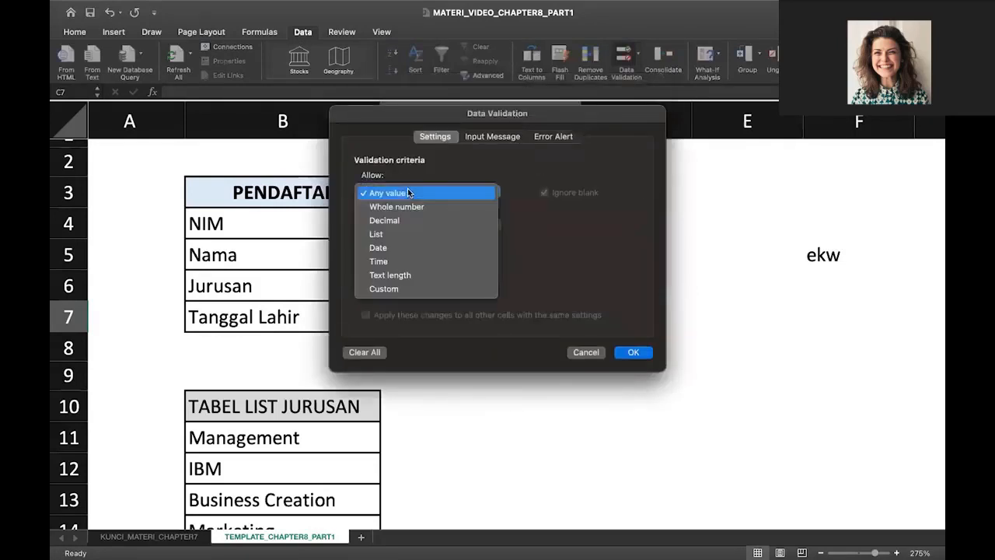
pyautogui.click(406, 249)
pyautogui.click(440, 258)
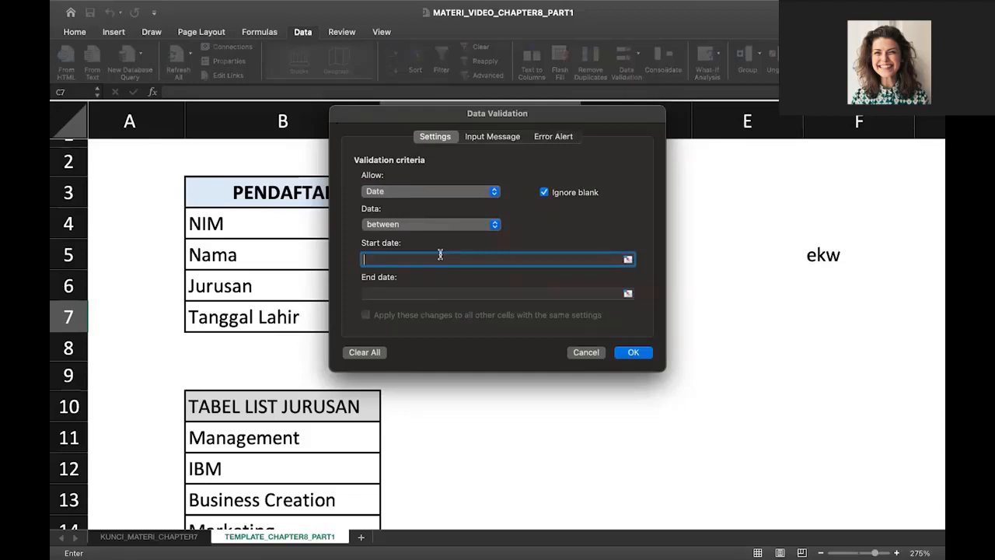
pyautogui.write('31/01/1990')
pyautogui.click(435, 290)
pyautogui.write('31')
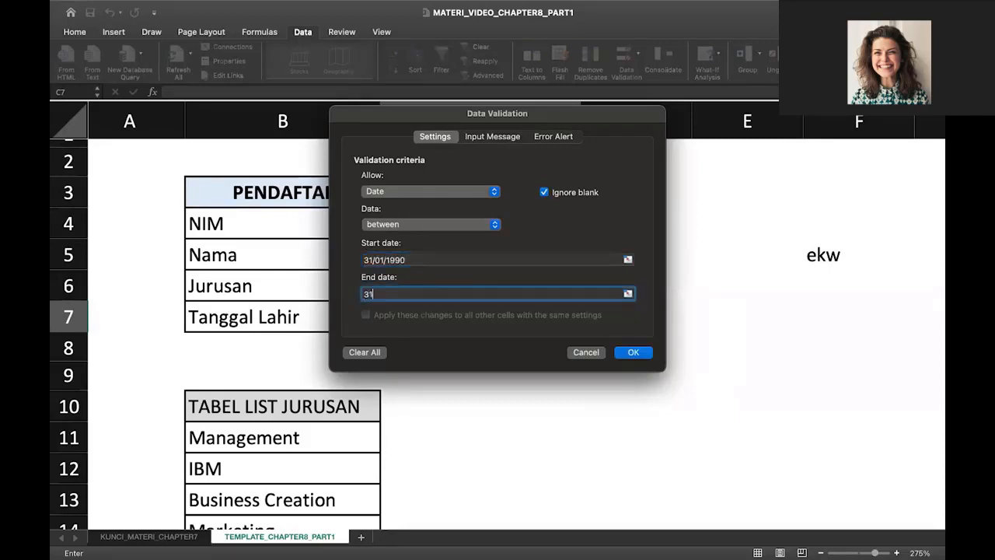
pyautogui.write('/12/2000')
# Enter C7's input title 'Tanggal Lahir' and message 'harus diantara tahun 1990 sampai 2000'
pyautogui.click(485, 143)
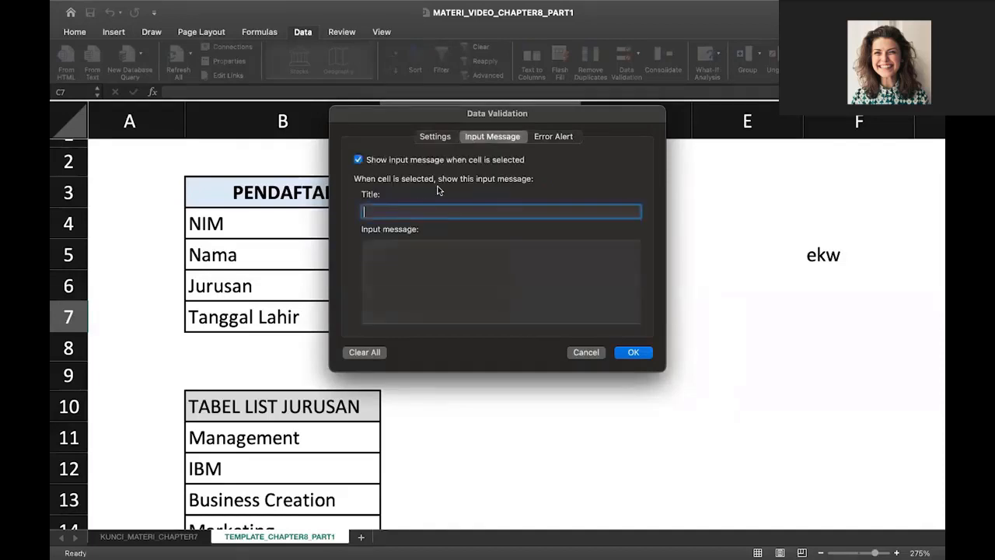
pyautogui.write('Tanggal Lahir')
pyautogui.click(428, 262)
pyautogui.write('harus')
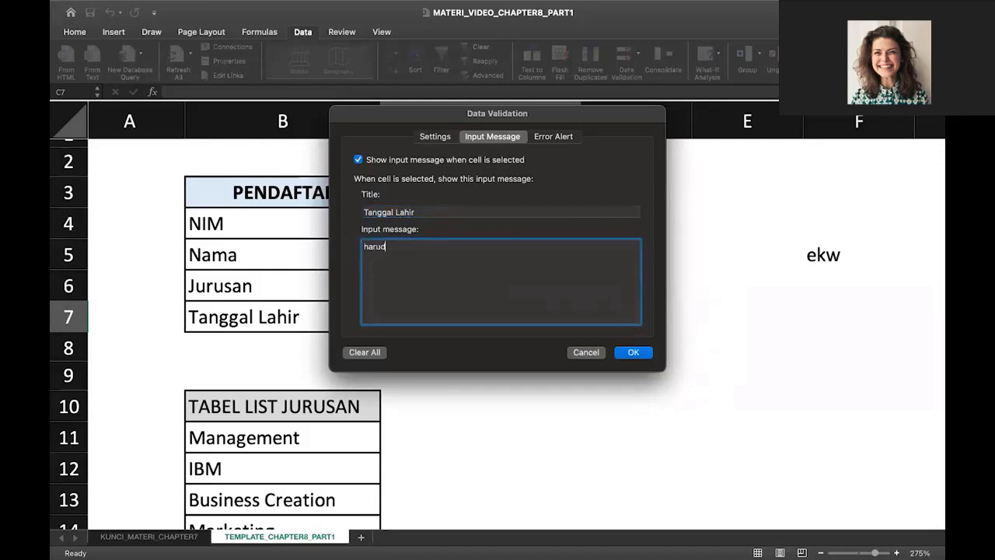
pyautogui.write(' diantara tahun 1990 s')
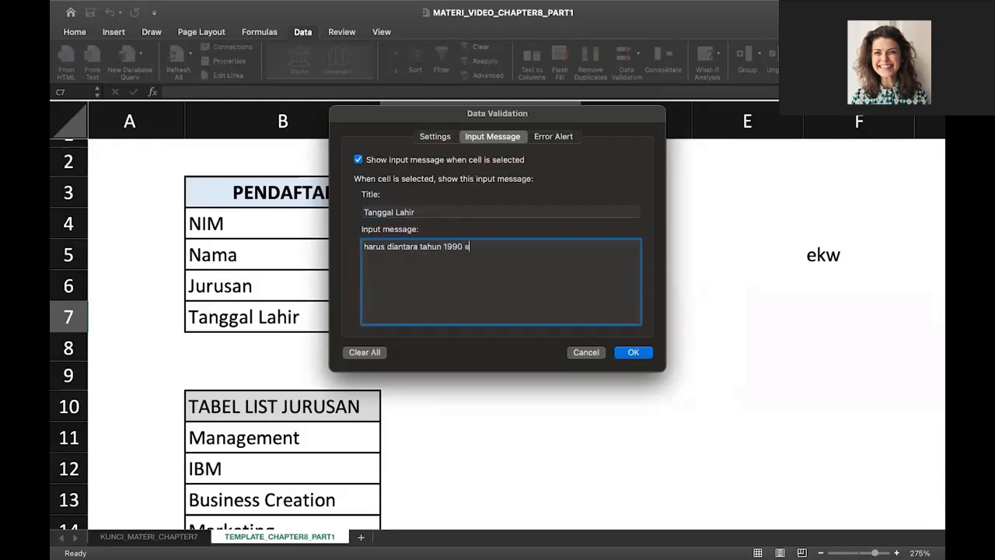
pyautogui.write('ampai 2000')
pyautogui.moveTo(513, 247); pyautogui.dragTo(363, 245)
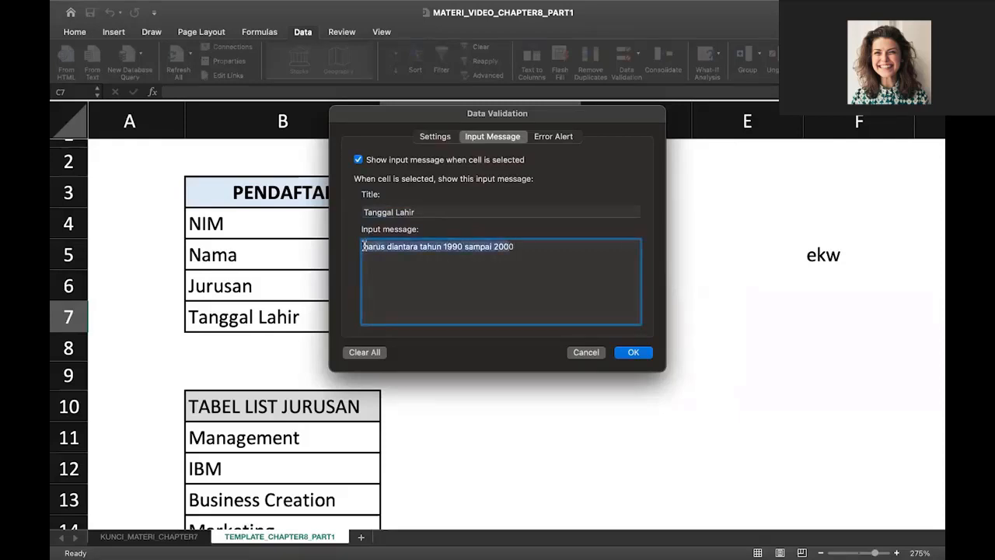
# Add a Warning alert 'SALAH!' reading 'harus diantara tahun 1990 sampai 2000' and apply C7's validation
pyautogui.click(543, 138)
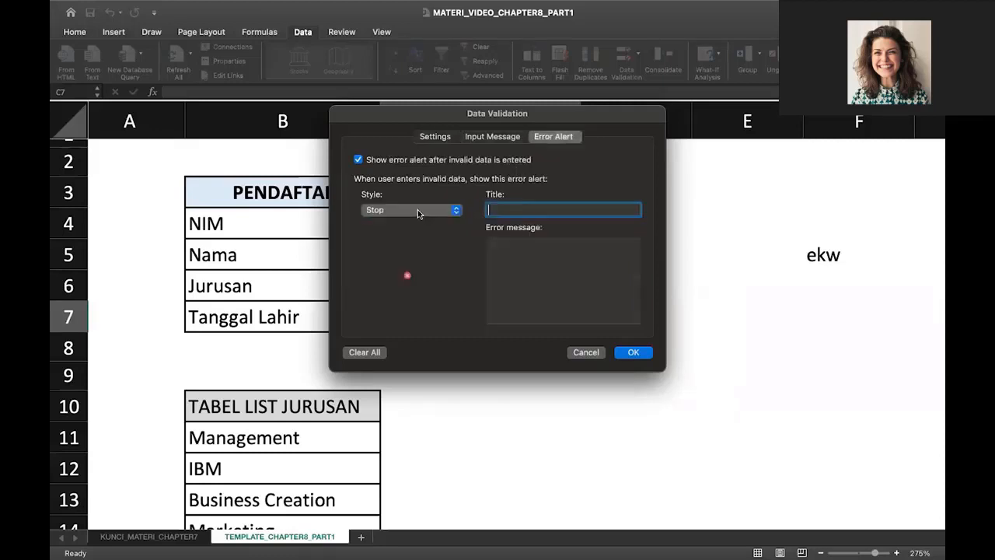
pyautogui.click(417, 209)
pyautogui.click(415, 222)
pyautogui.write('SALAH!')
pyautogui.press('Tab')
pyautogui.write('harus diantara tahun 1990 sampai 200')
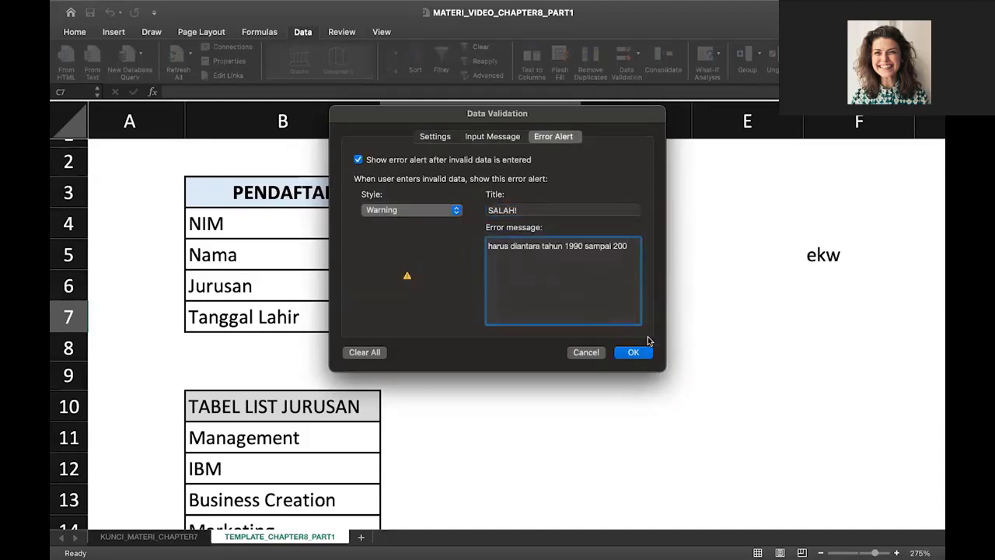
pyautogui.write('0')
pyautogui.click(631, 354)
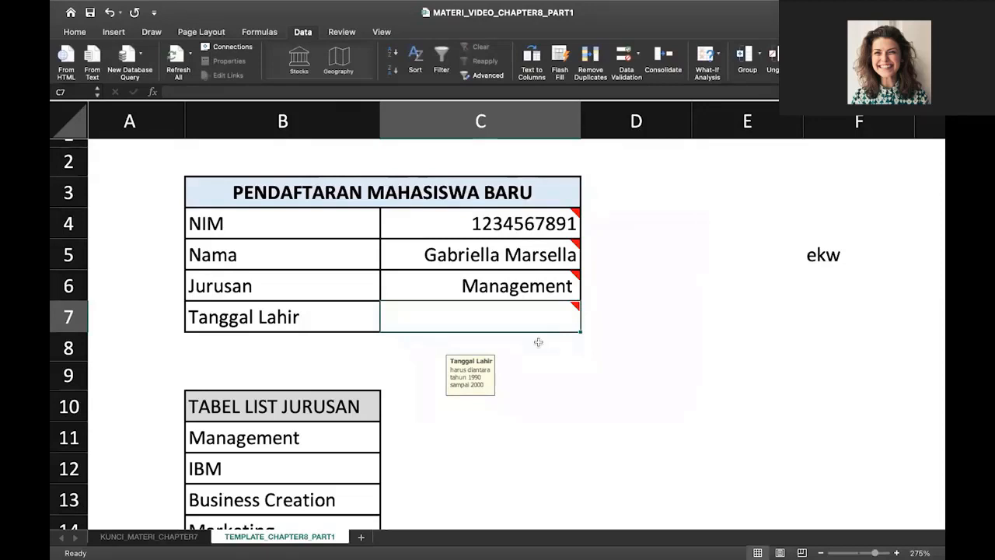
pyautogui.write('31')
pyautogui.press('BackSpace')
pyautogui.press('BackSpace')
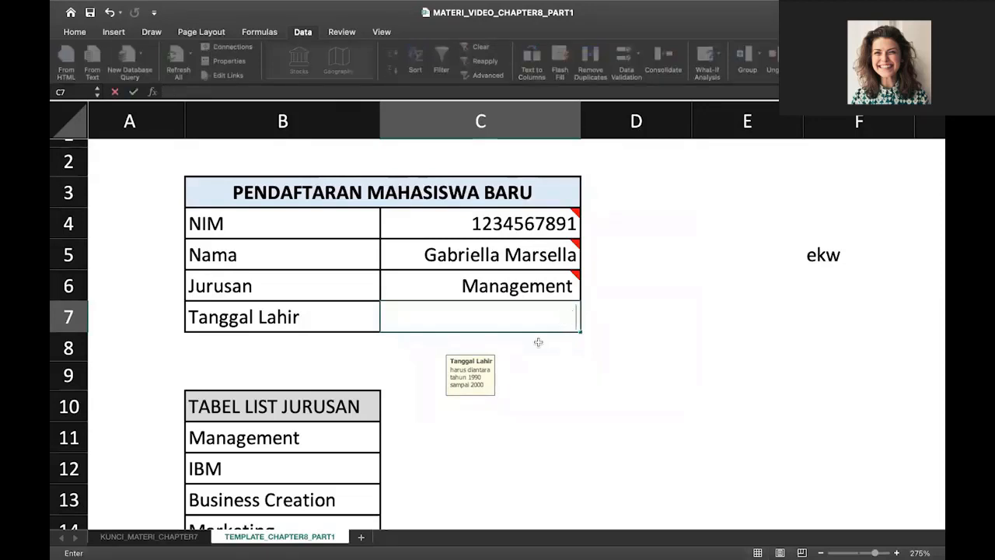
pyautogui.write('3')
pyautogui.press('BackSpace')
pyautogui.write('31/02')
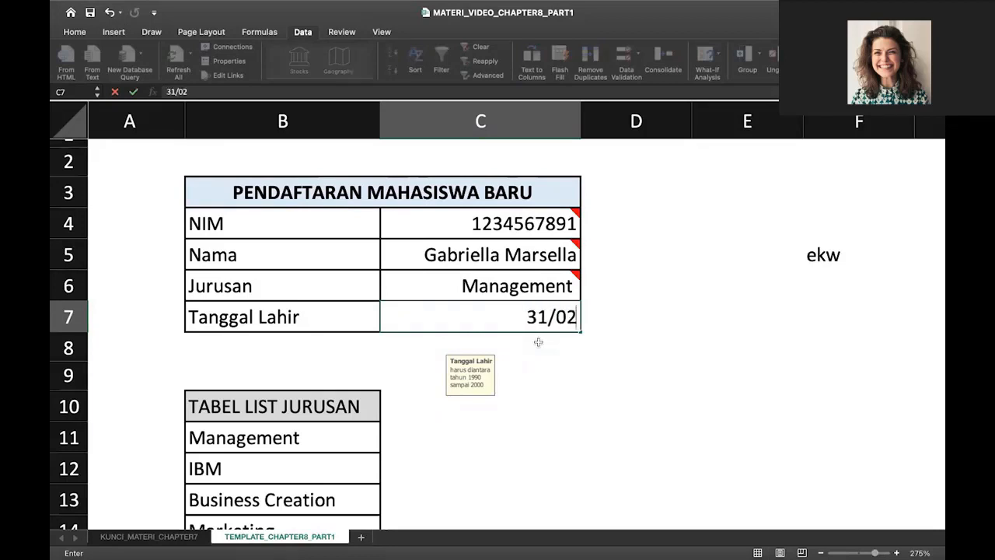
pyautogui.press('BackSpace')
pyautogui.write('3/')
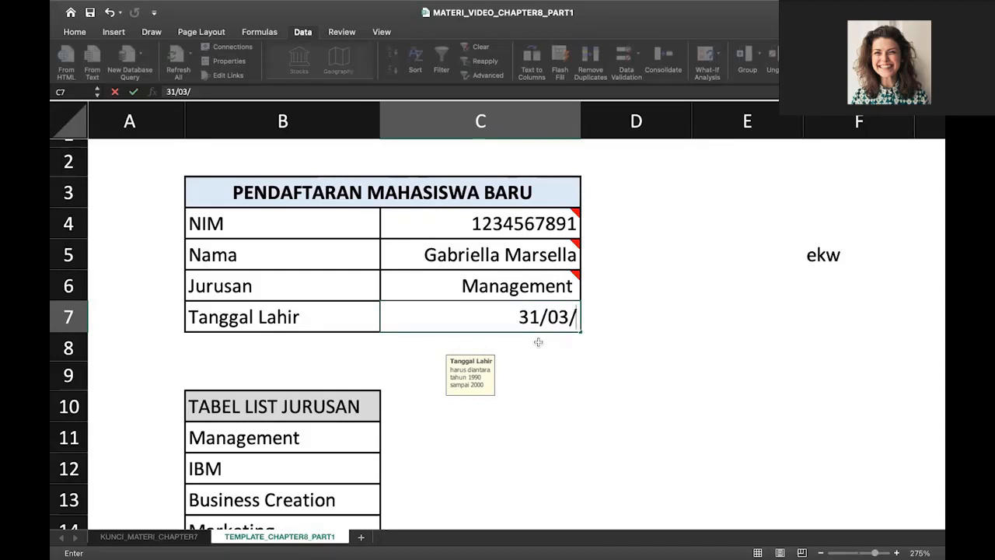
pyautogui.write('2021')
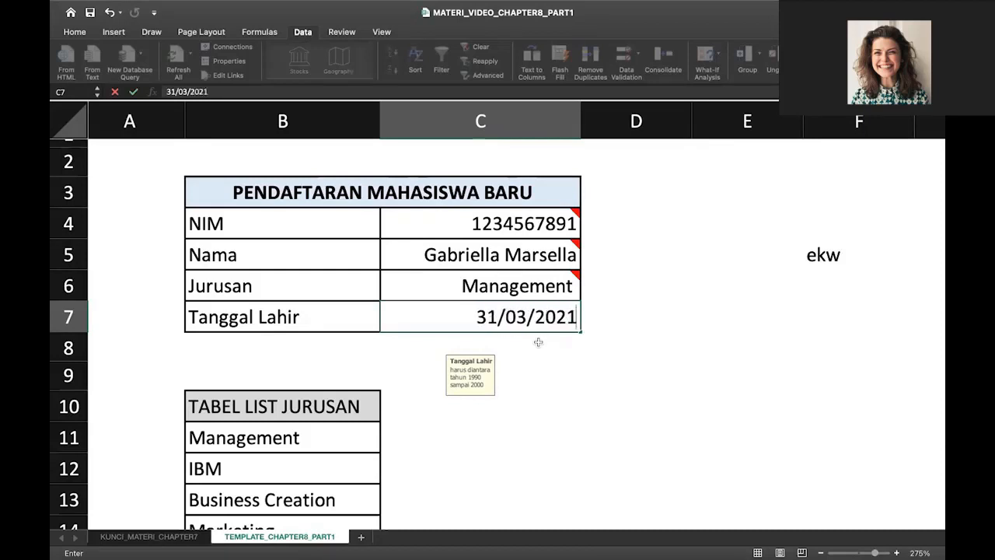
pyautogui.press('Return')
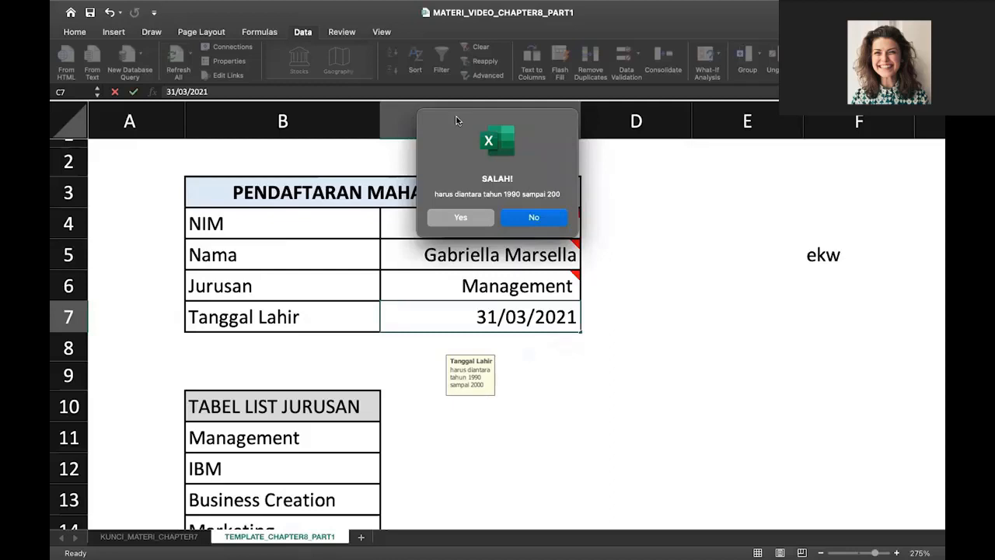
pyautogui.click(489, 219)
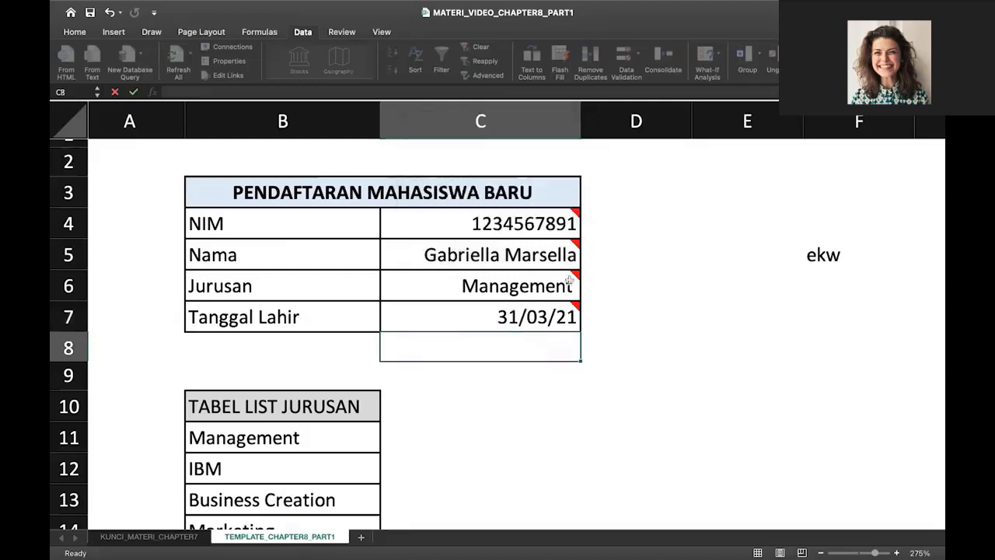
pyautogui.click(540, 326)
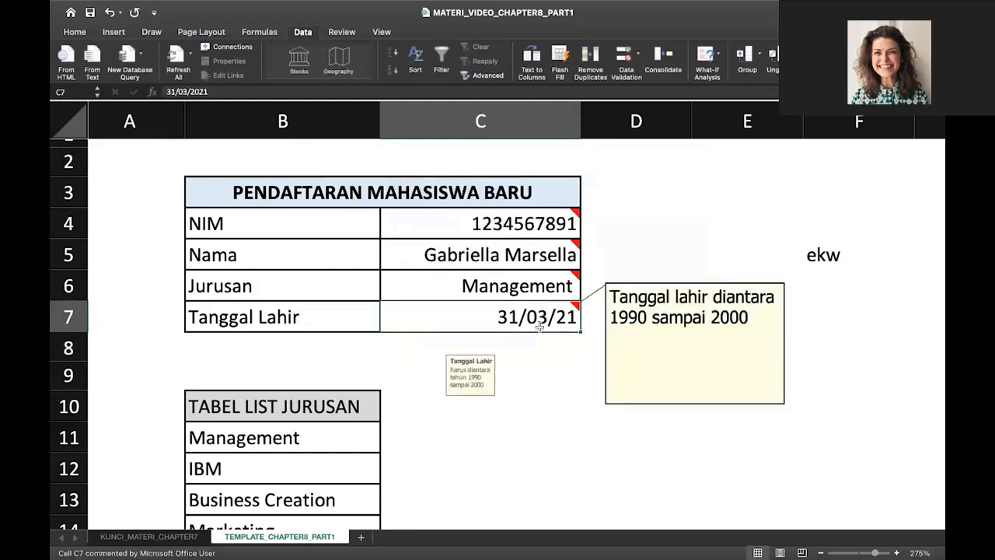
pyautogui.press('Delete')
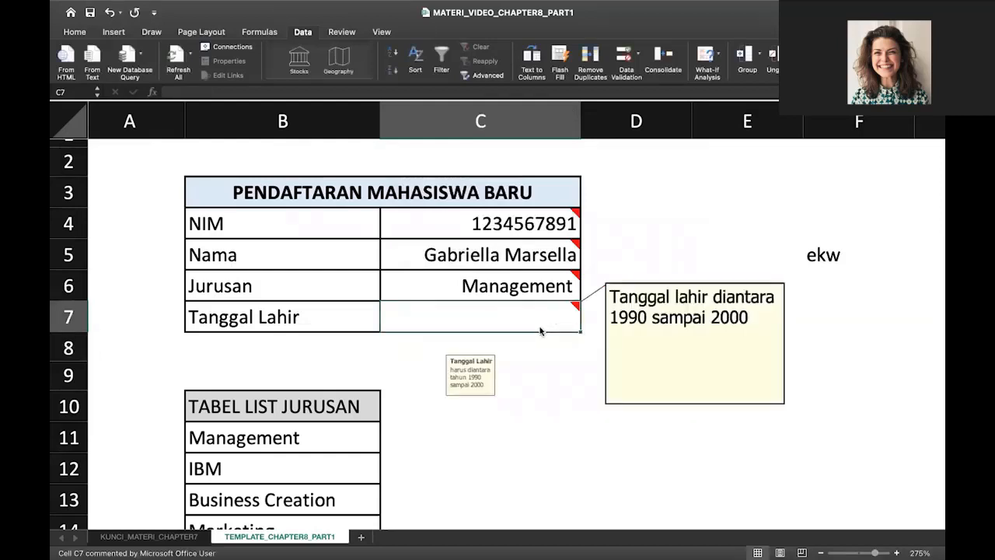
pyautogui.write('09')
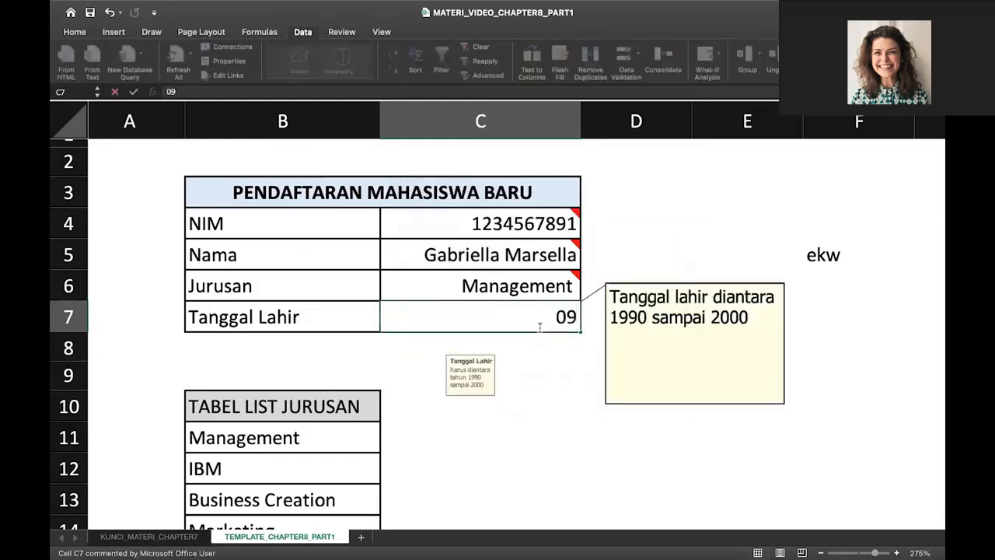
pyautogui.write('/03/19987')
pyautogui.press('BackSpace')
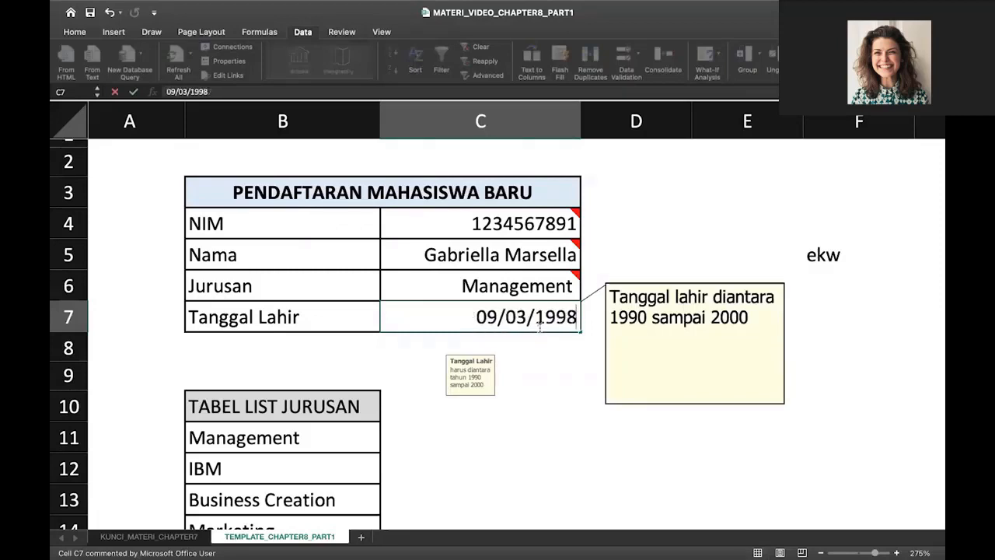
pyautogui.press('BackSpace')
pyautogui.write('7')
pyautogui.press('Return')
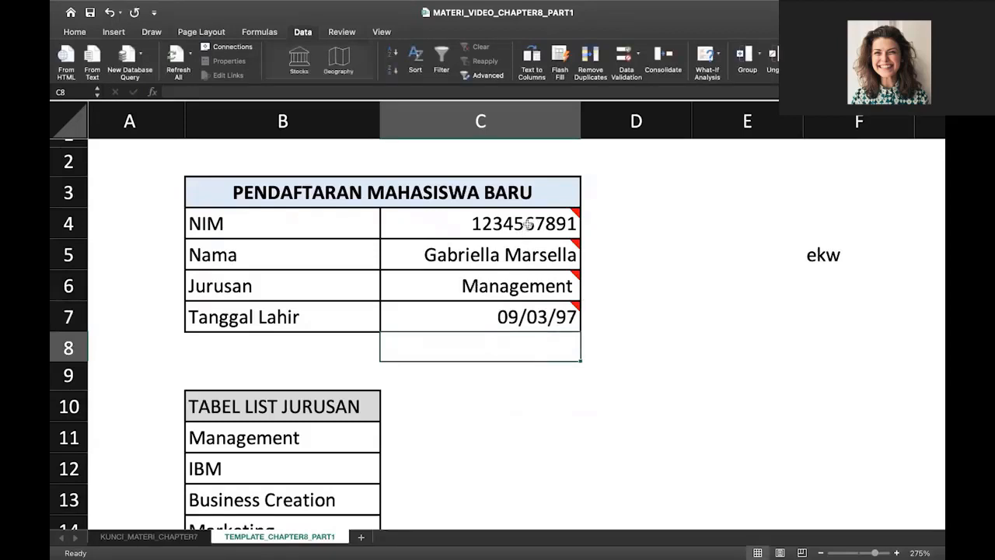
# Select C4:C7 to review the four filled registration values, then deselect
pyautogui.moveTo(528, 225); pyautogui.dragTo(528, 316)
pyautogui.moveTo(527, 316)
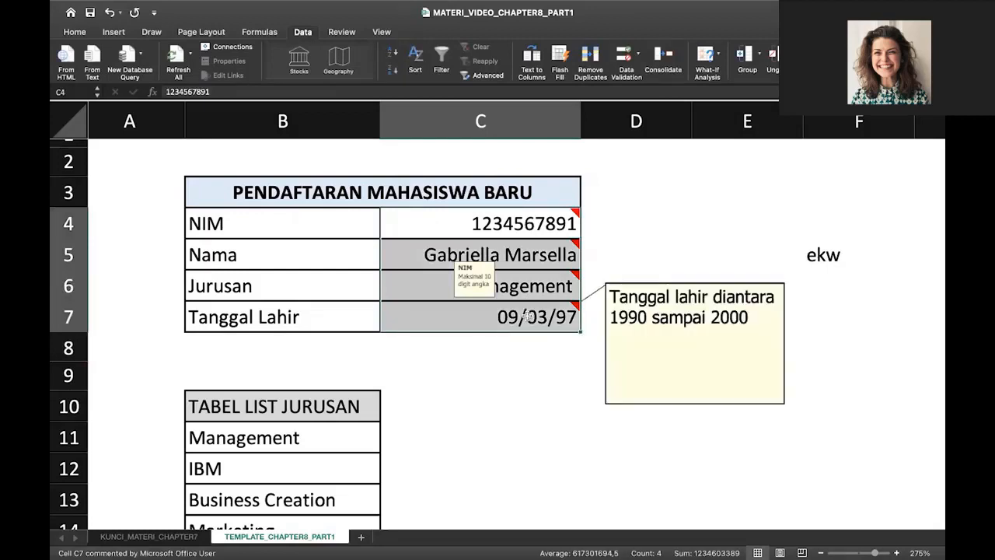
pyautogui.click(639, 246)
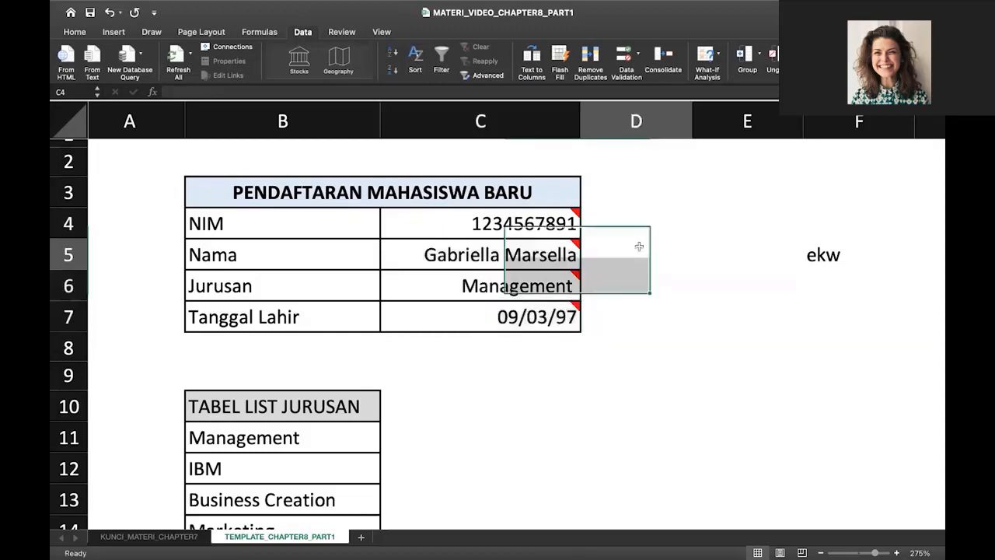
pyautogui.scroll(1, 639, 246)
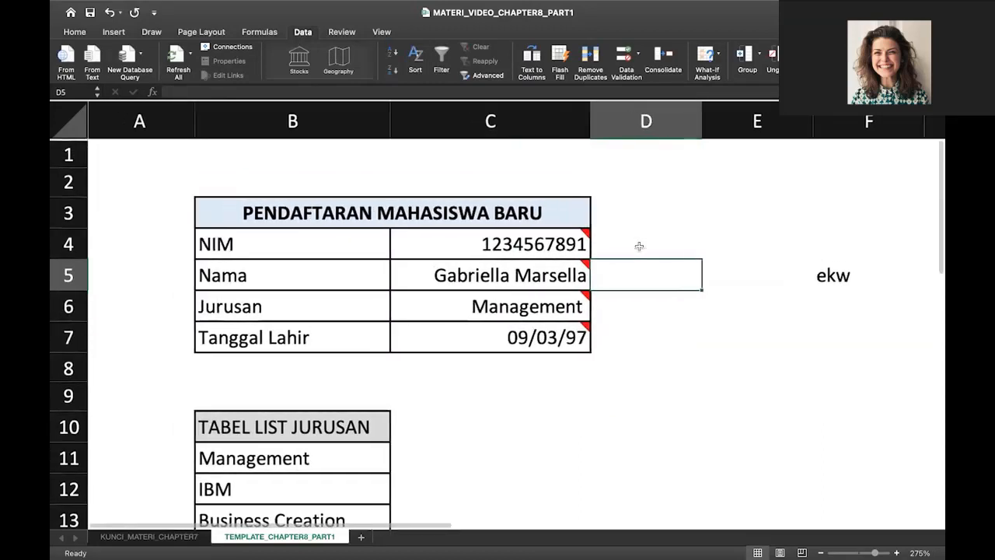